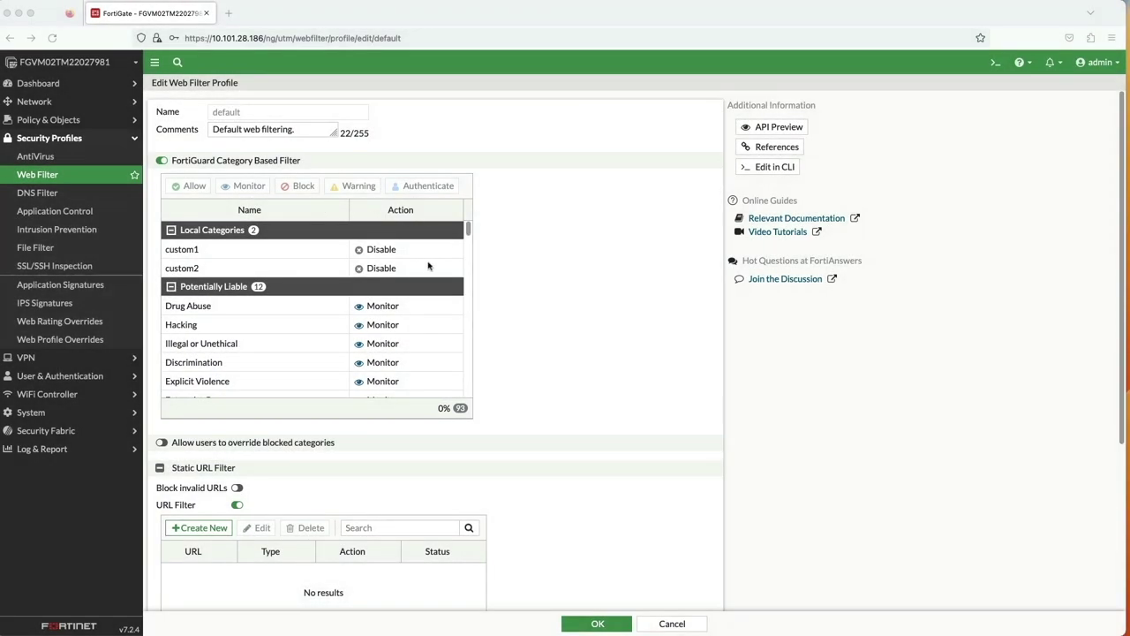
- Examine the actions assigned to the FortiGuard categories in the default web filter profile
scroll(432, 272, down, 6)
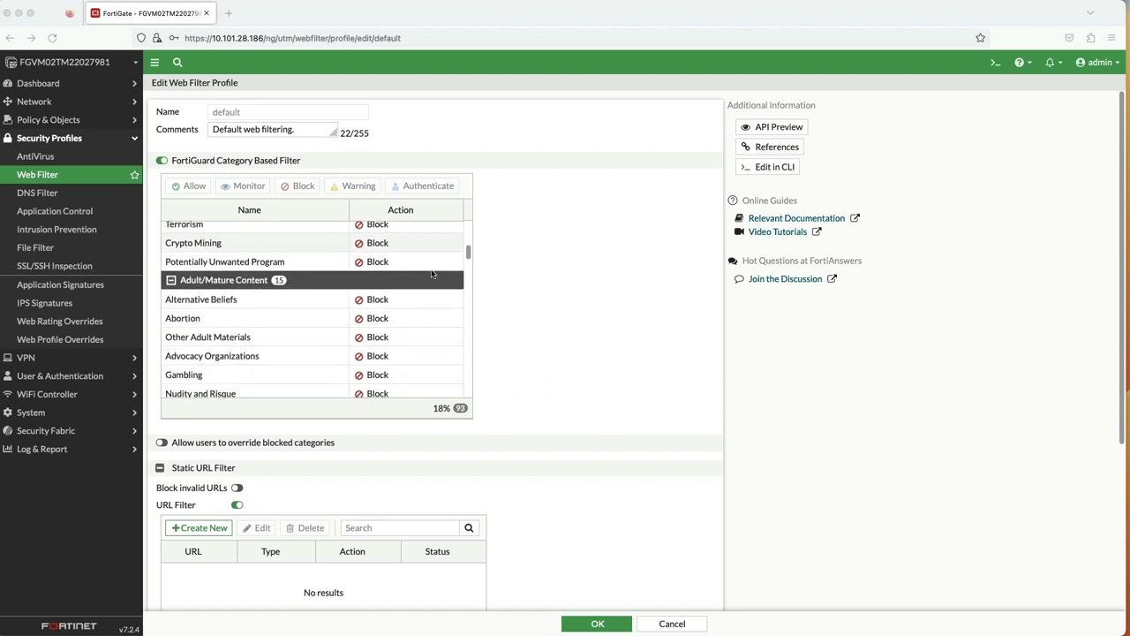
scroll(432, 274, down, 5)
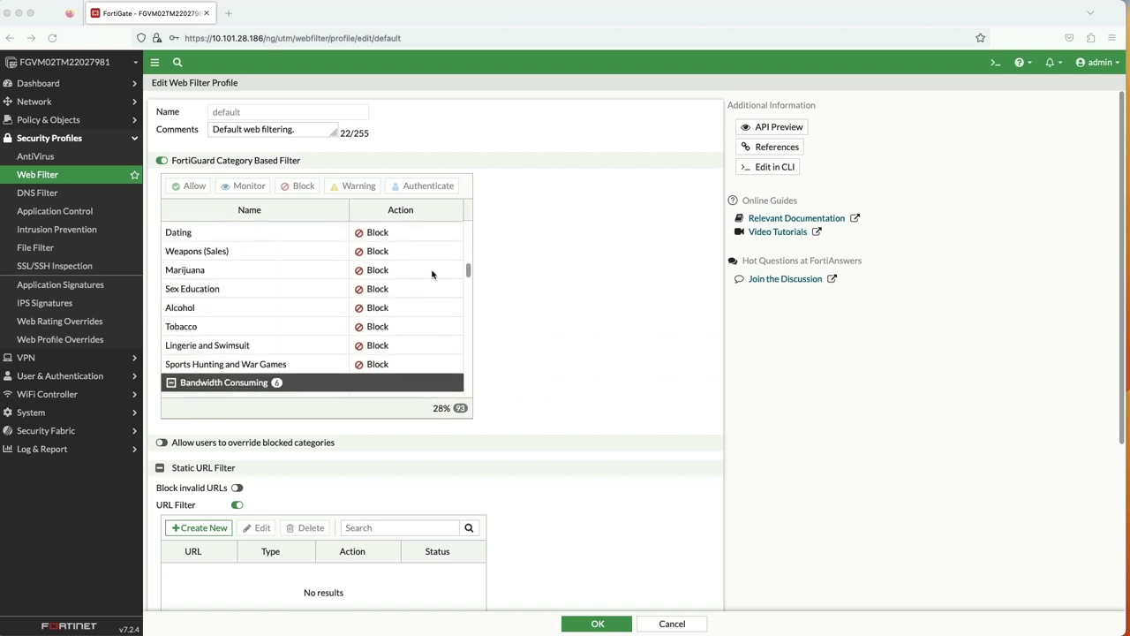
scroll(432, 275, down, 6)
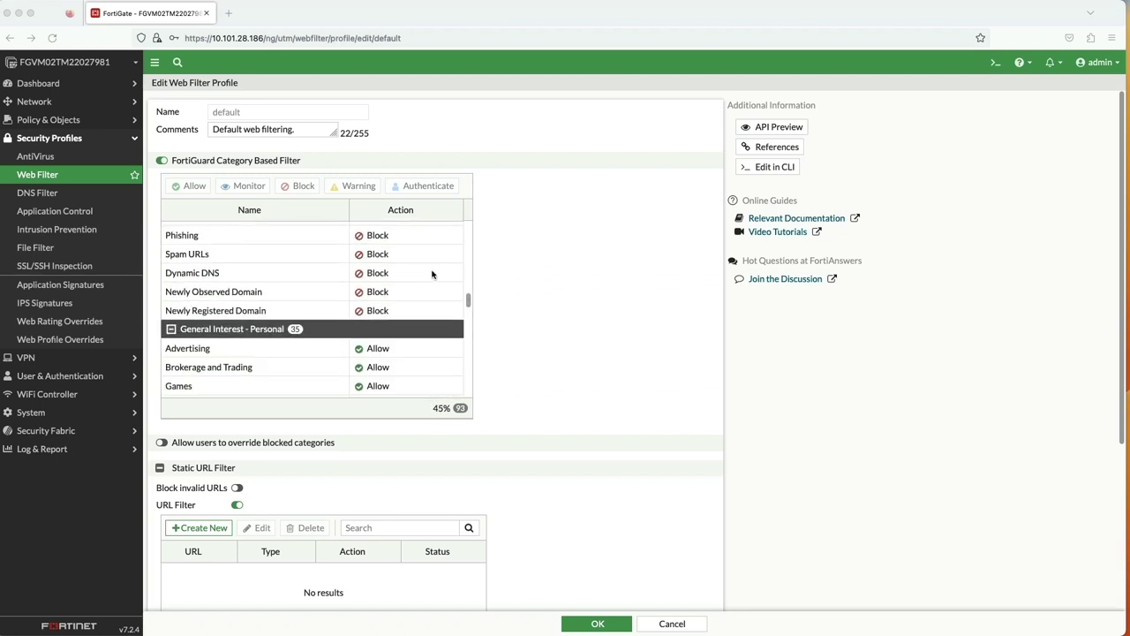
scroll(431, 274, down, 5)
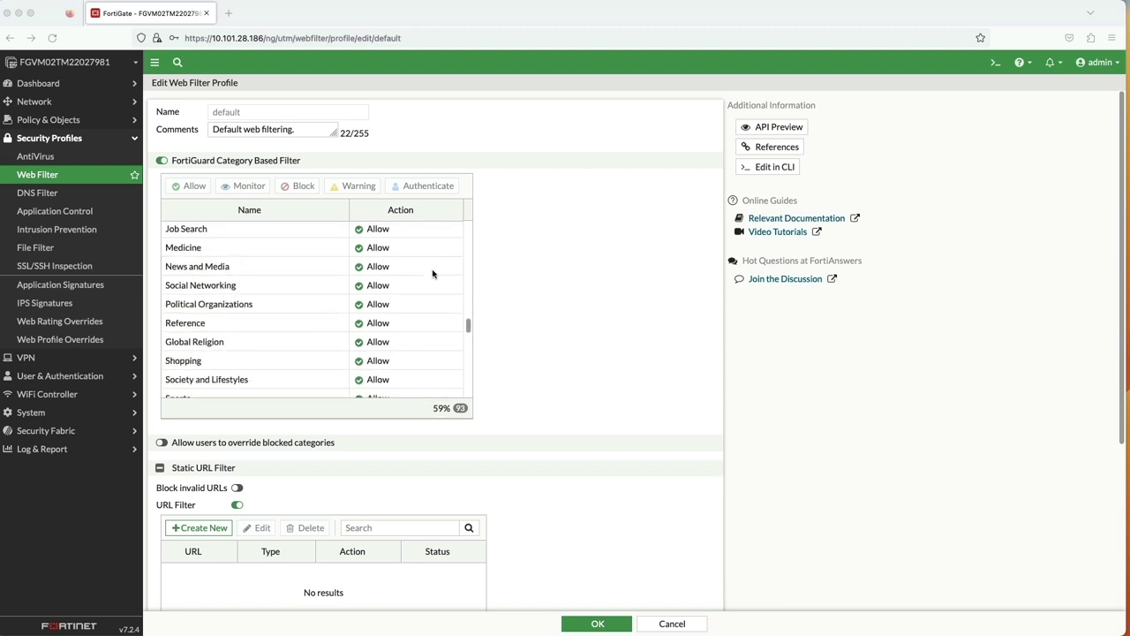
scroll(431, 275, down, 10)
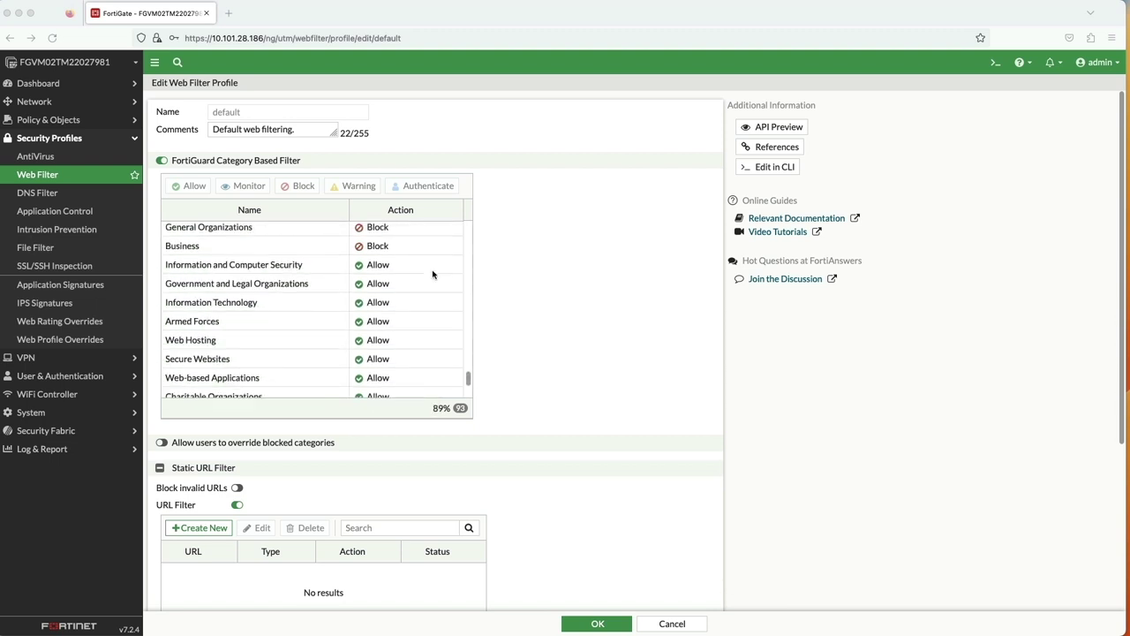
scroll(431, 275, down, 4)
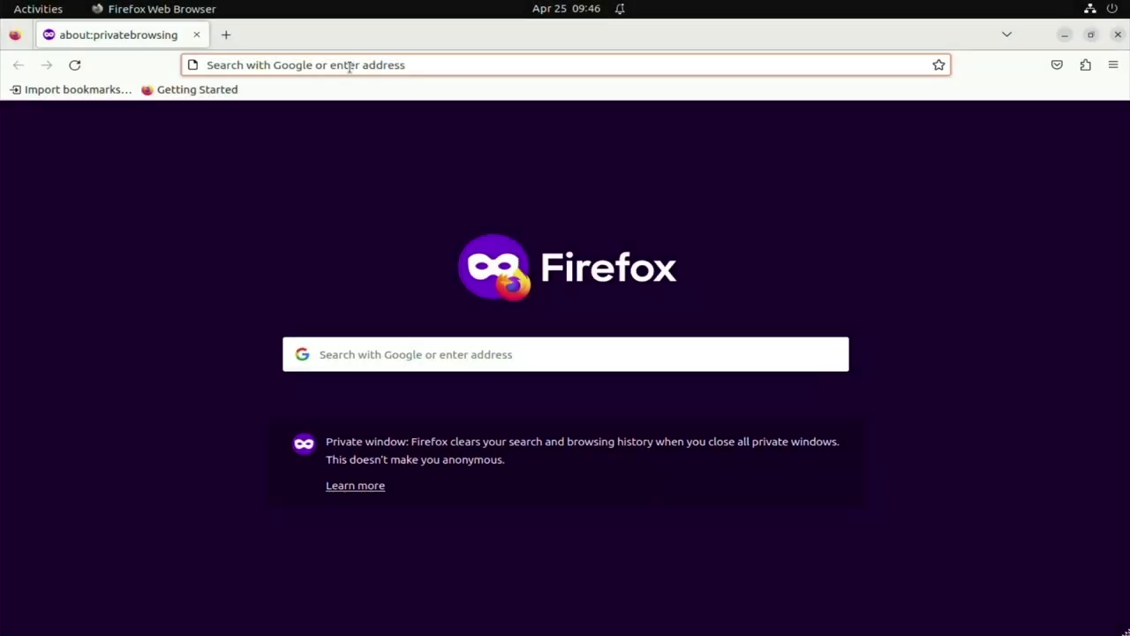
- Switch to Firefox and visit facebook.com, with twitter.com in a second tab, to test access to both sites
click(315, 65)
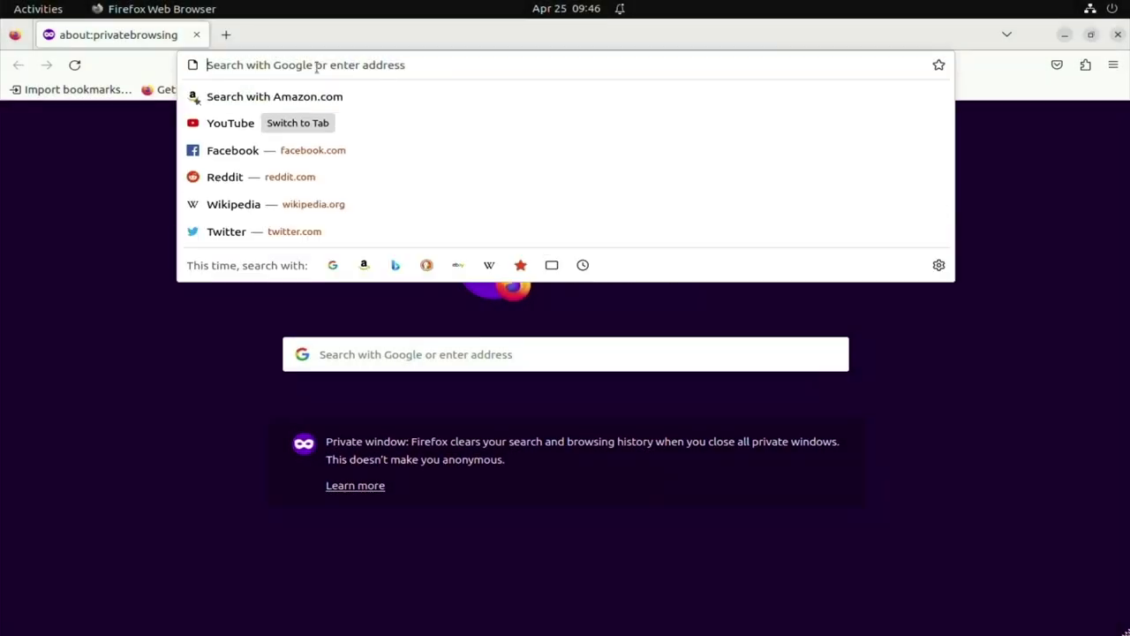
click(285, 151)
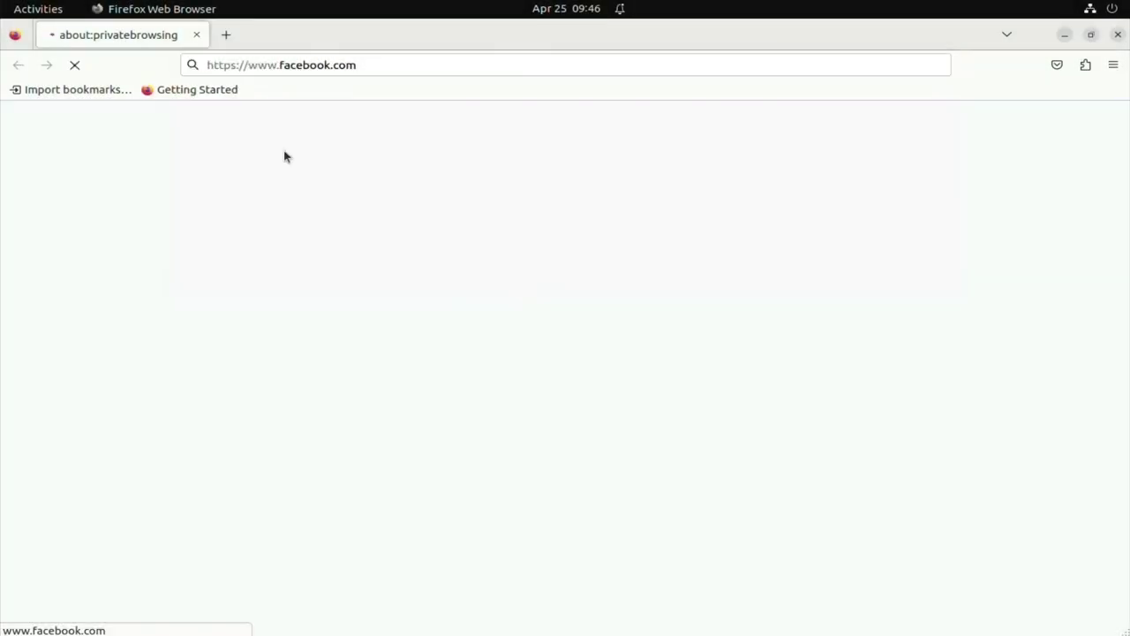
click(226, 35)
click(249, 65)
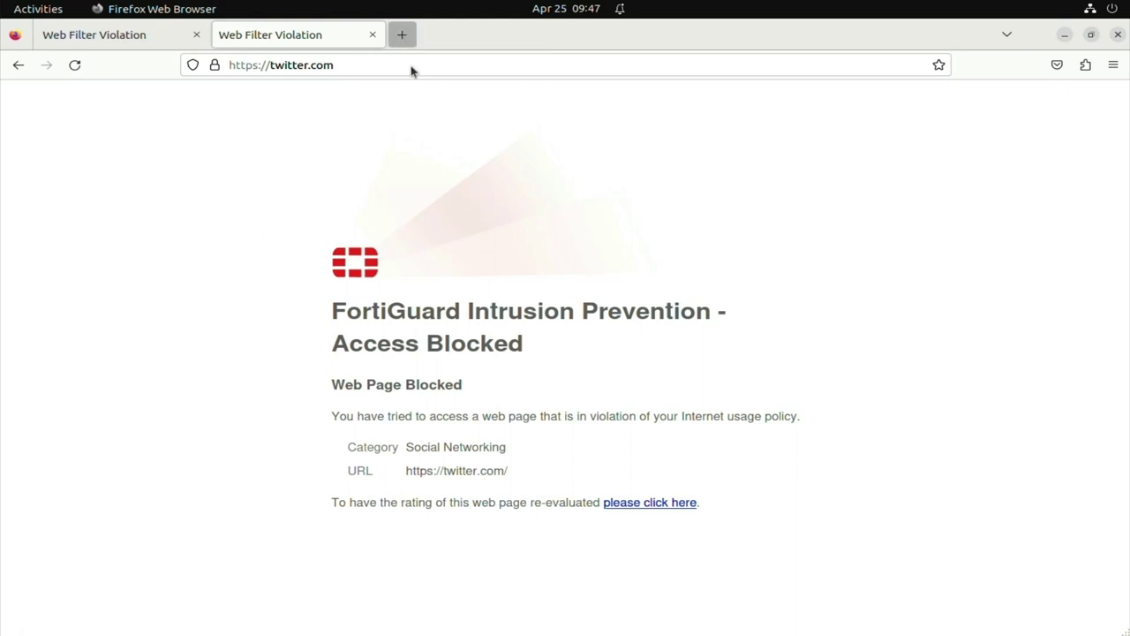
click(426, 65)
text(https://)
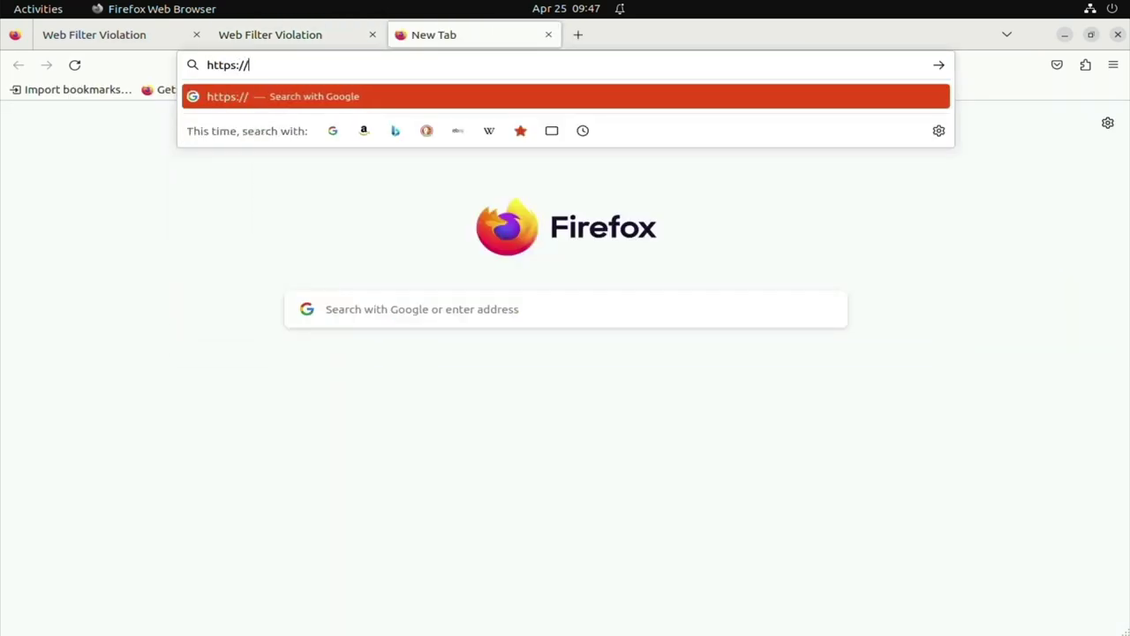
text(myspace.com)
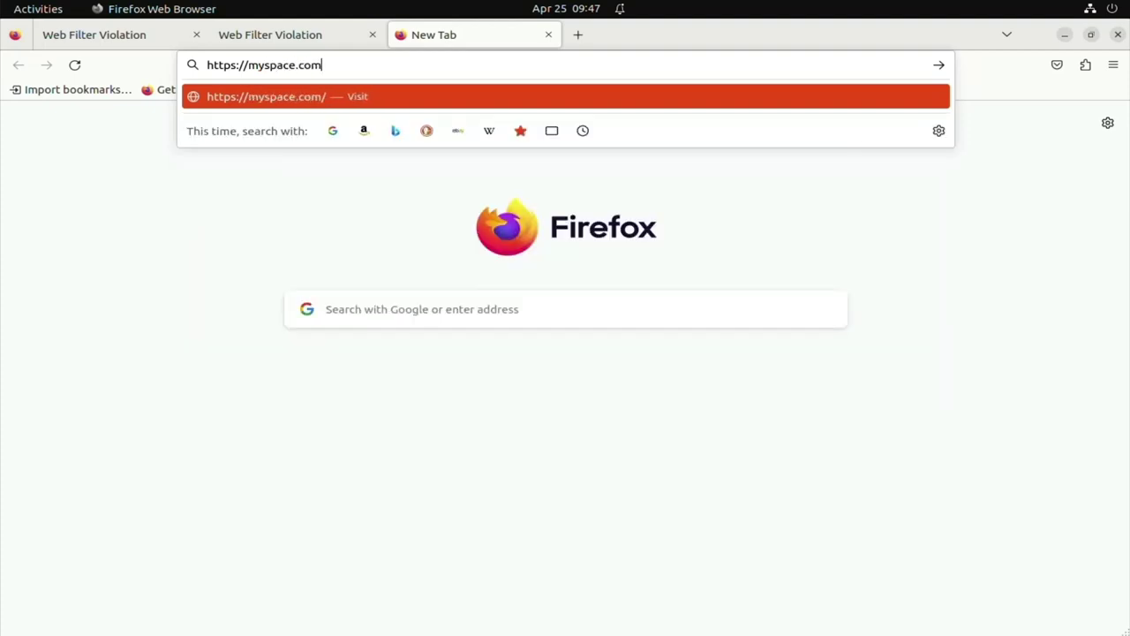
key(Return)
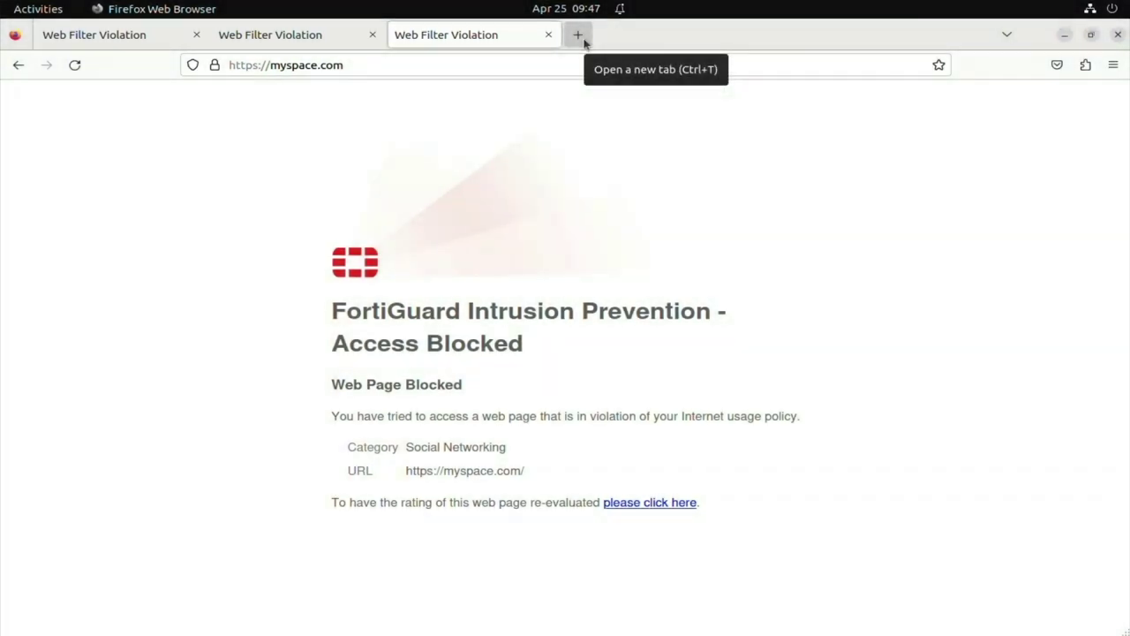
- Visit fortinet.facebook.com in another new browser tab
click(583, 41)
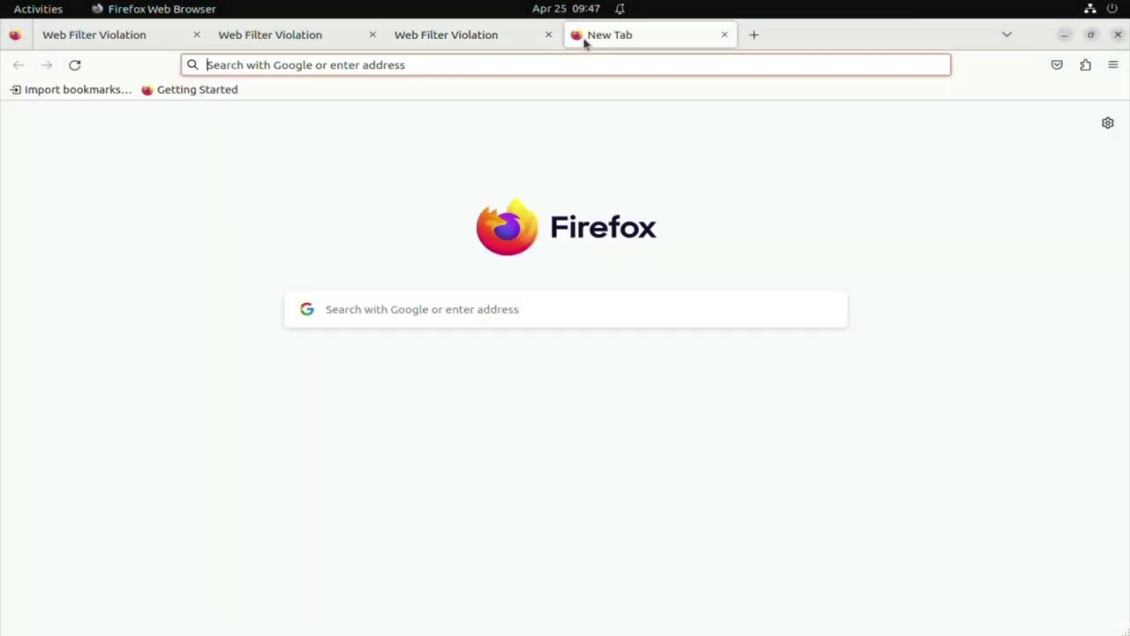
click(571, 64)
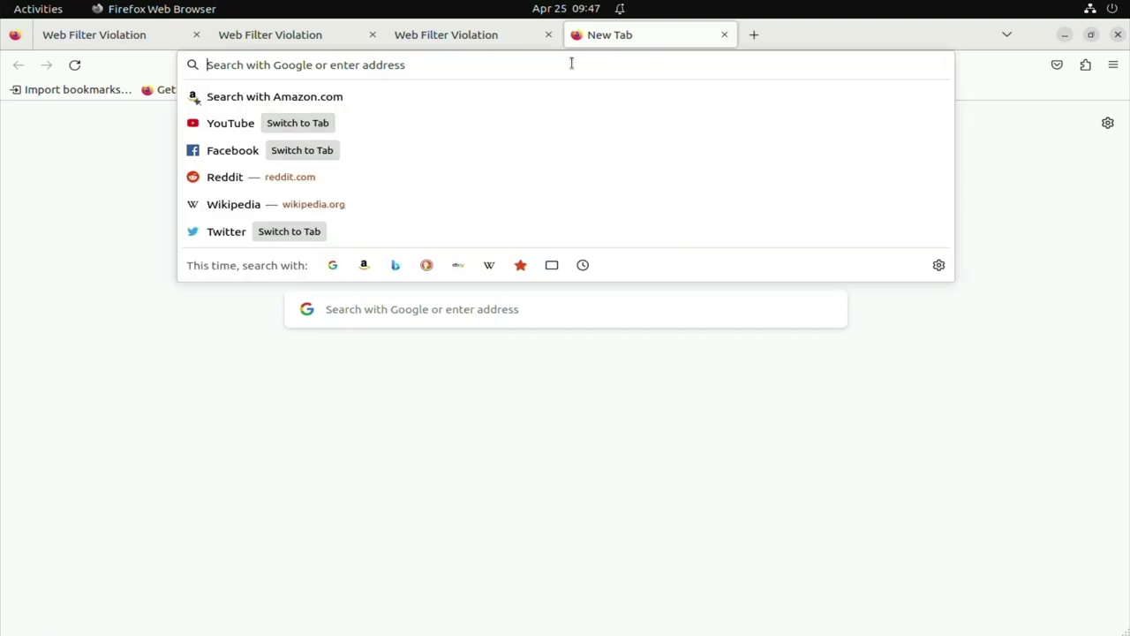
text(fortinet.facebook.co)
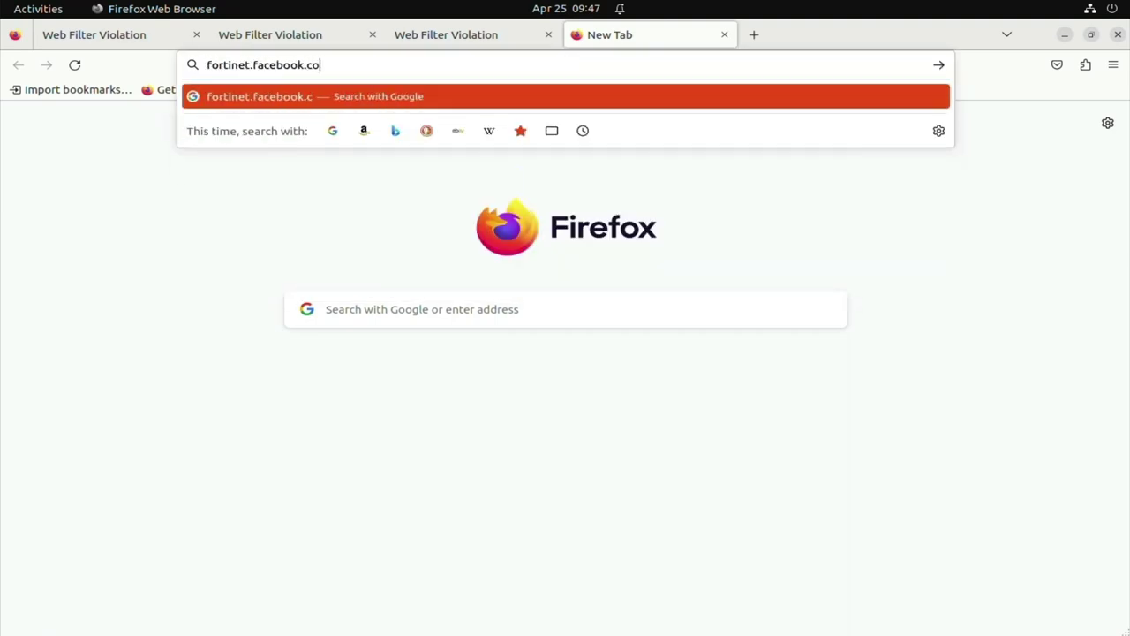
text(m)
key(Return)
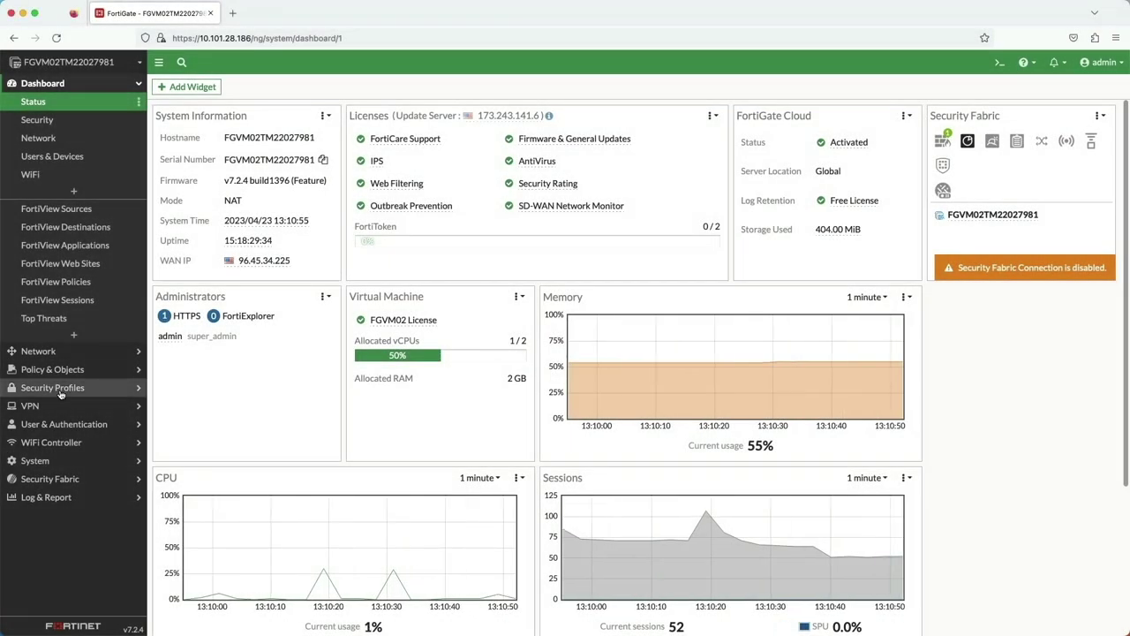
- Switch to the FortiGate console and open the fortinet.facebook.com web filter profile for editing
click(60, 392)
click(42, 174)
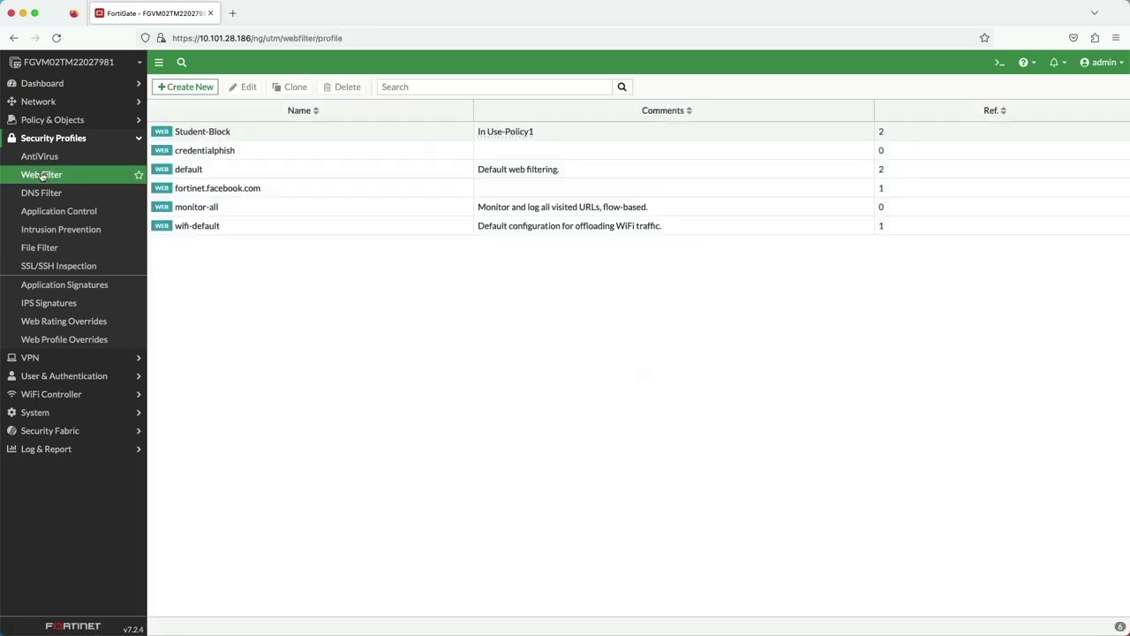
mouse_move(227, 194)
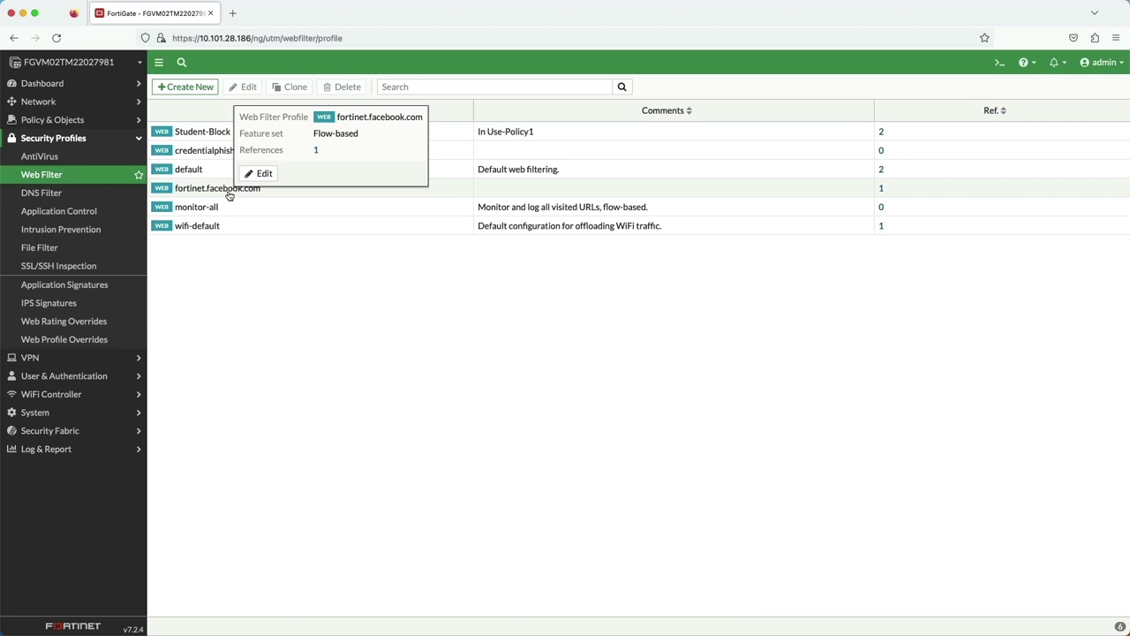
double_click(228, 194)
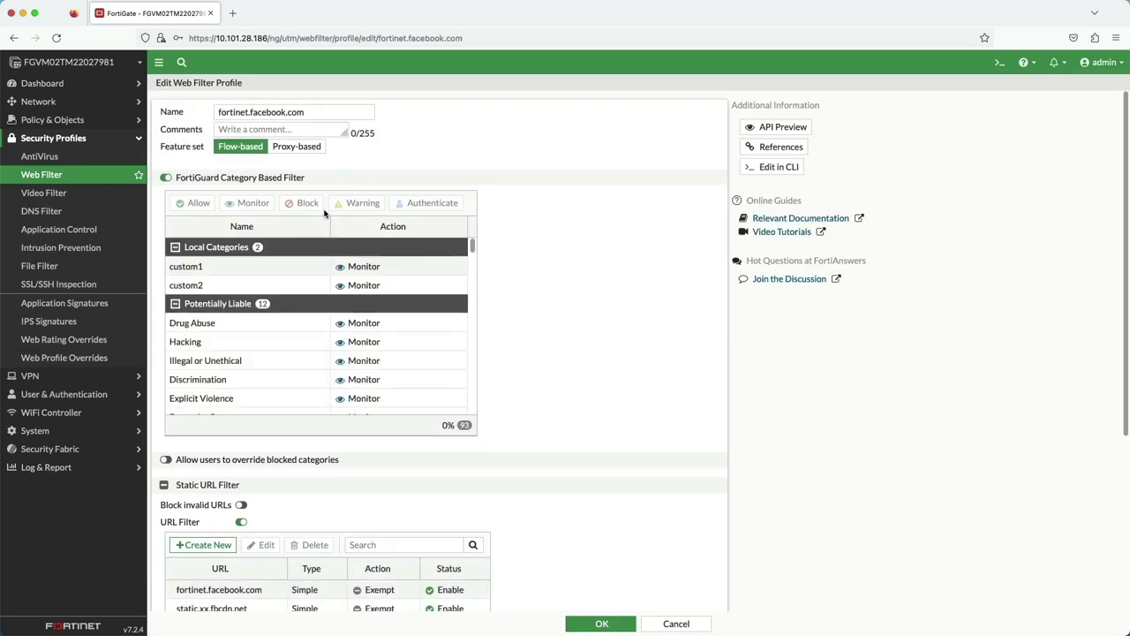
- Review the profile's category actions and static URL filter settings, and close it without saving
drag(473, 248, 480, 346)
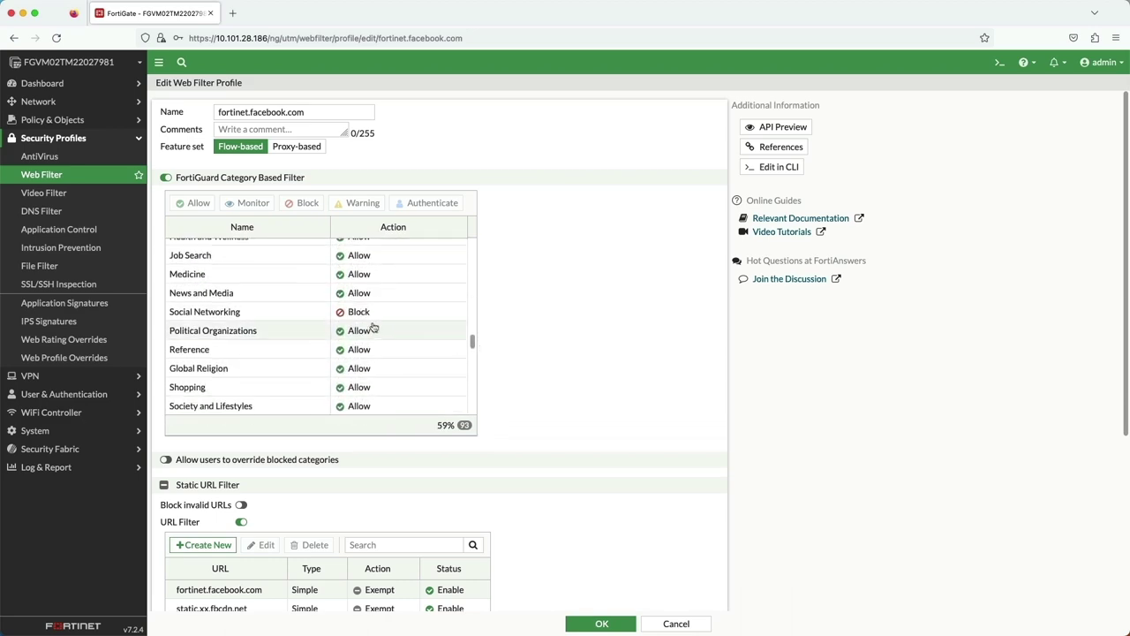
drag(470, 348, 470, 415)
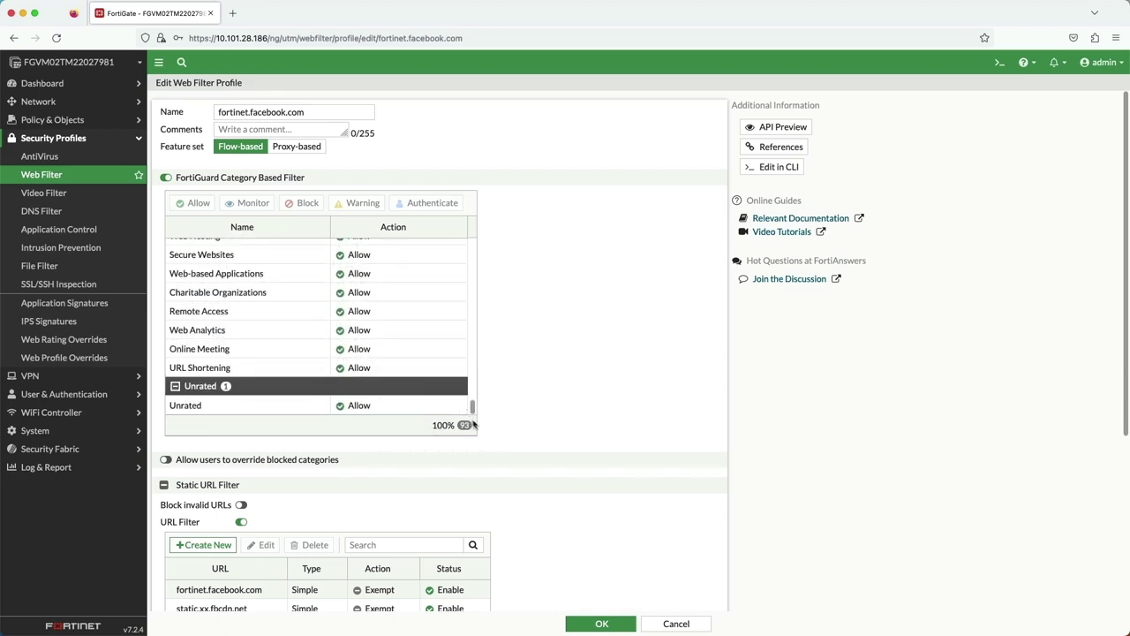
scroll(547, 433, down, 1)
scroll(547, 432, down, 3)
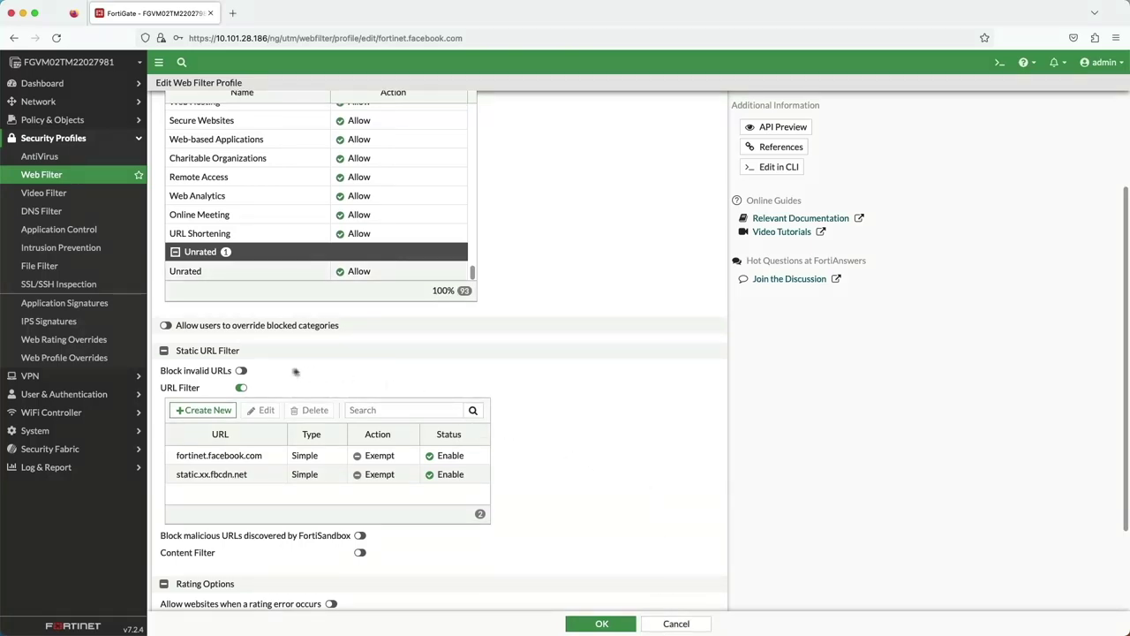
click(242, 371)
click(242, 371)
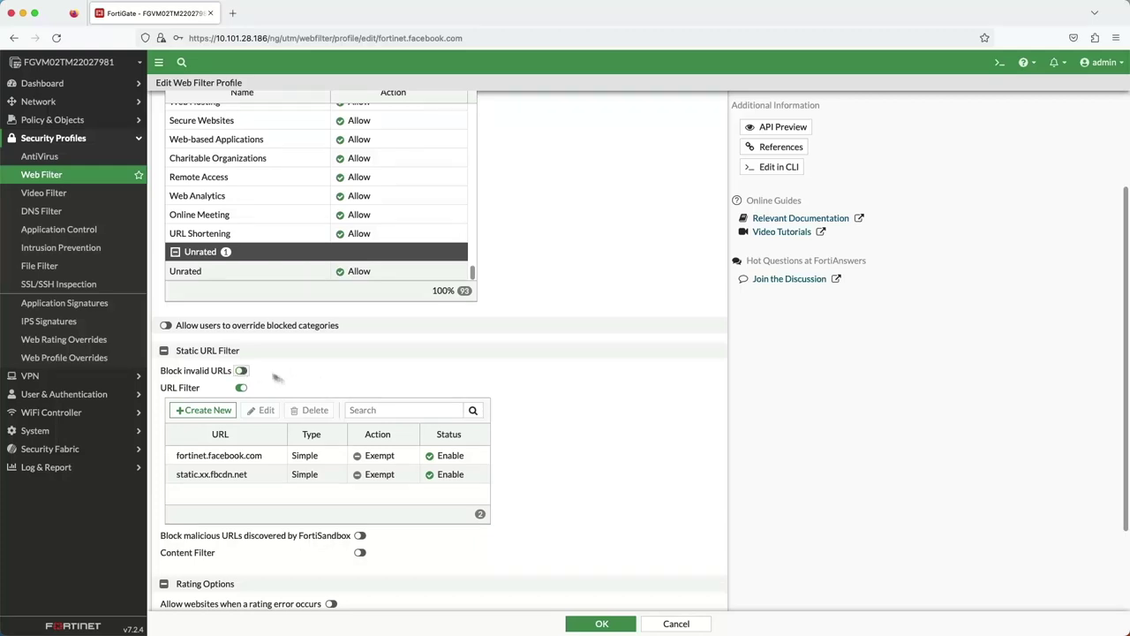
click(675, 628)
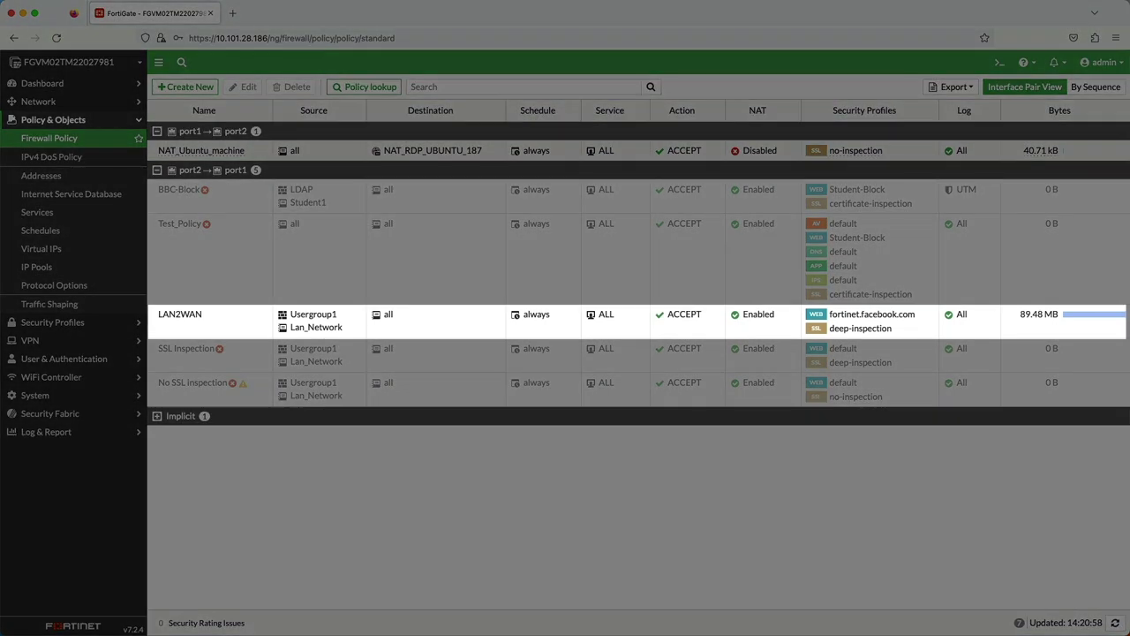
- Examine the inspection mode, web filter and SSL inspection settings of the LAN2WAN firewall policy
mouse_move(854, 320)
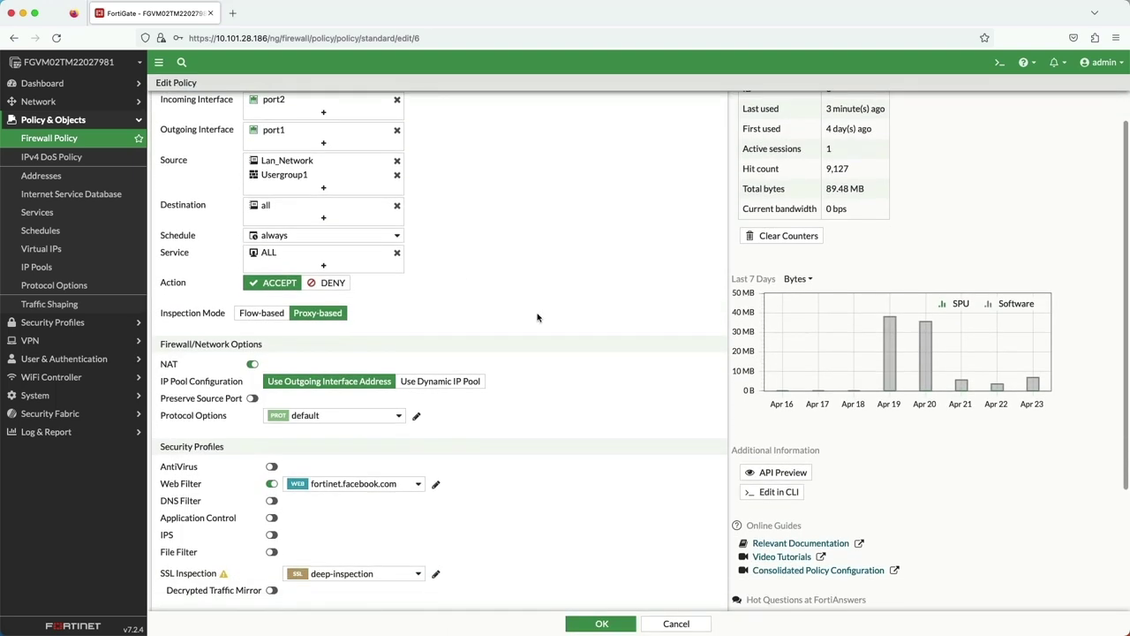
scroll(536, 316, down, 3)
mouse_move(338, 396)
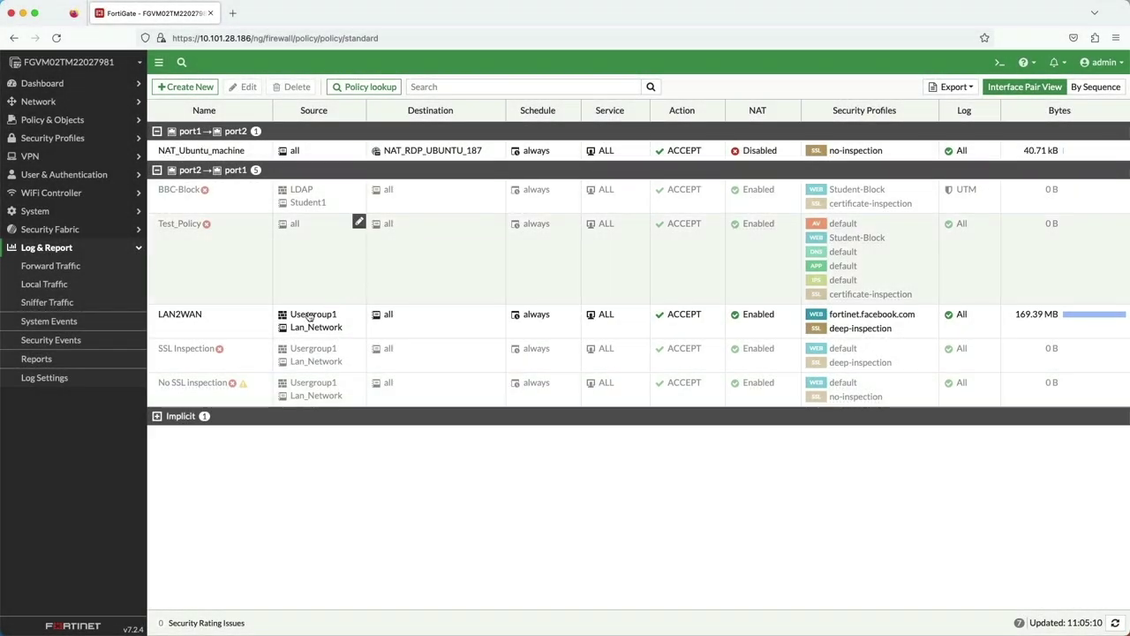
- Open the Web Filter logs from the Security Events summary
click(28, 341)
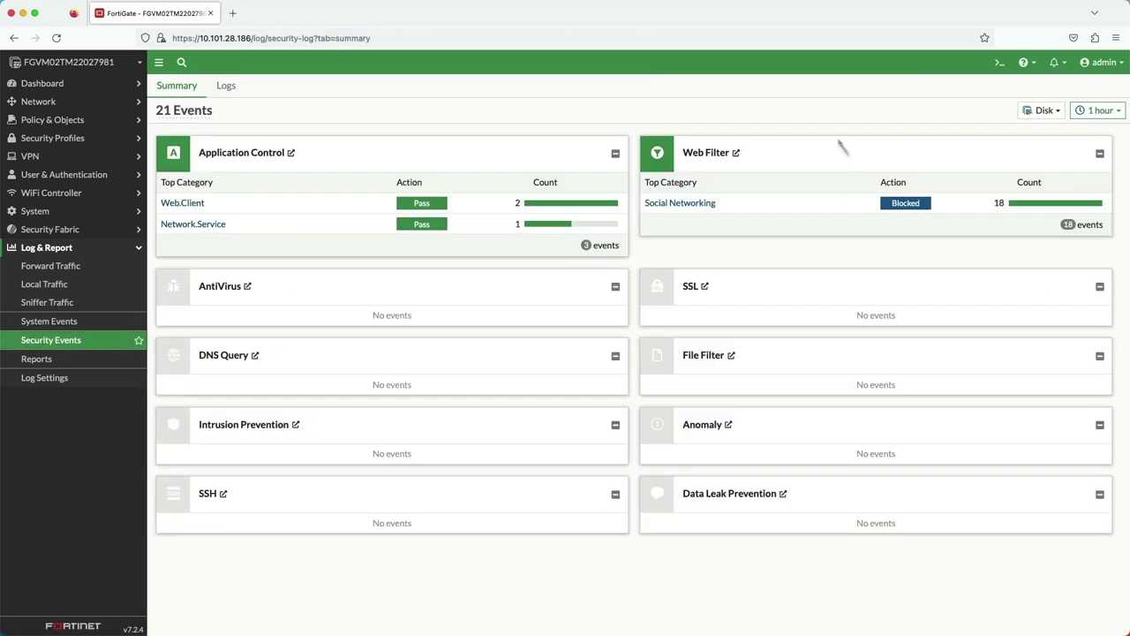
click(734, 156)
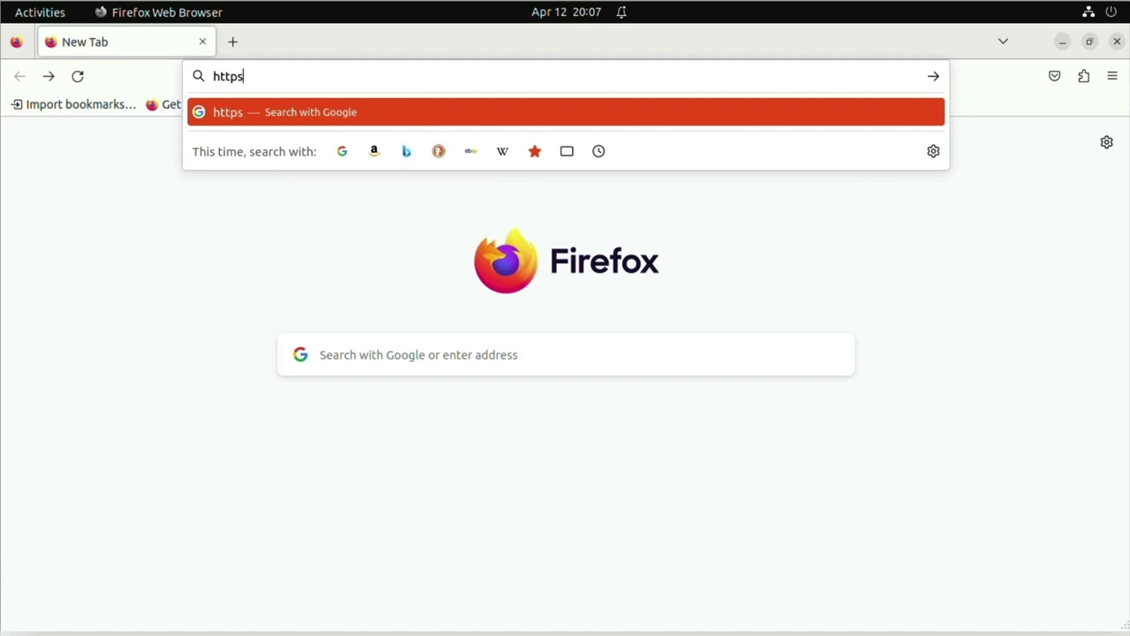
text(reddit.com)
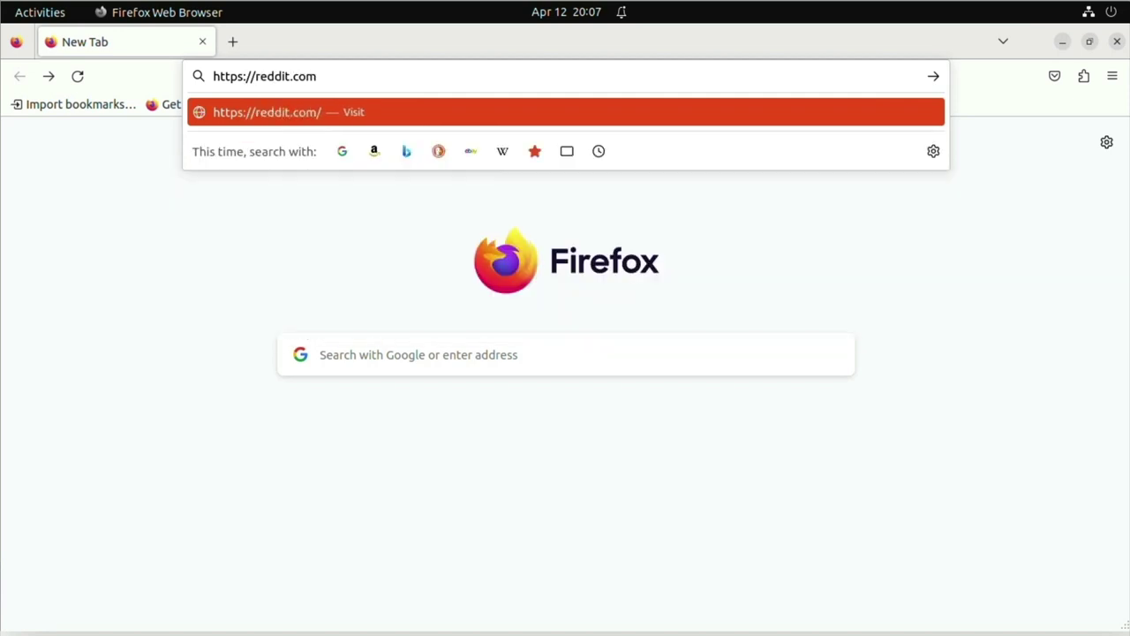
key(Return)
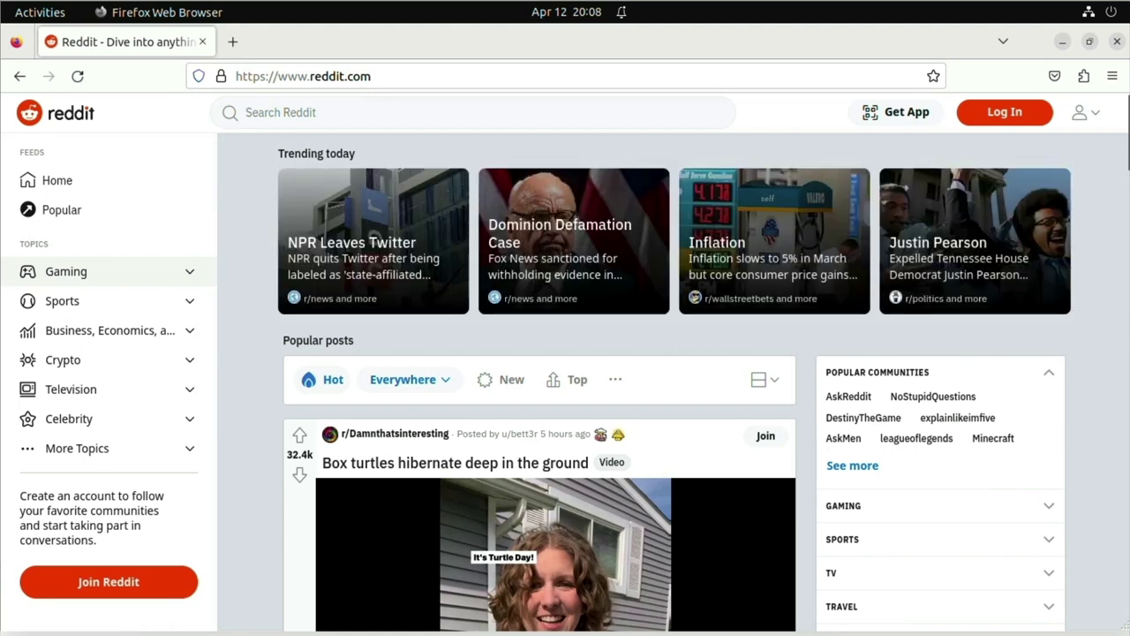
click(220, 78)
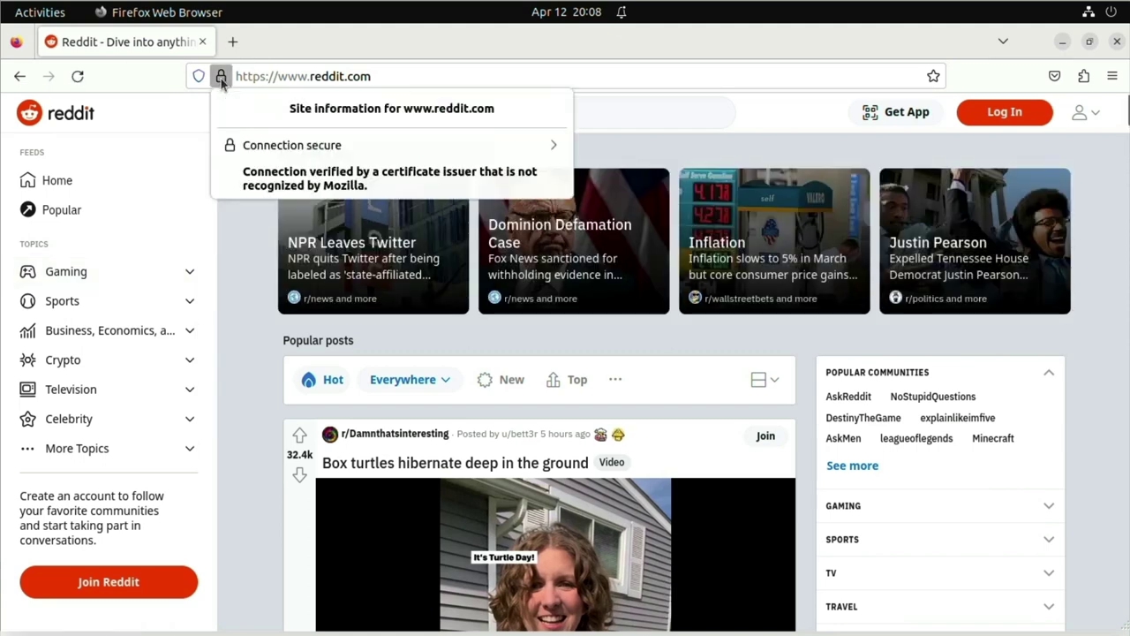
click(292, 146)
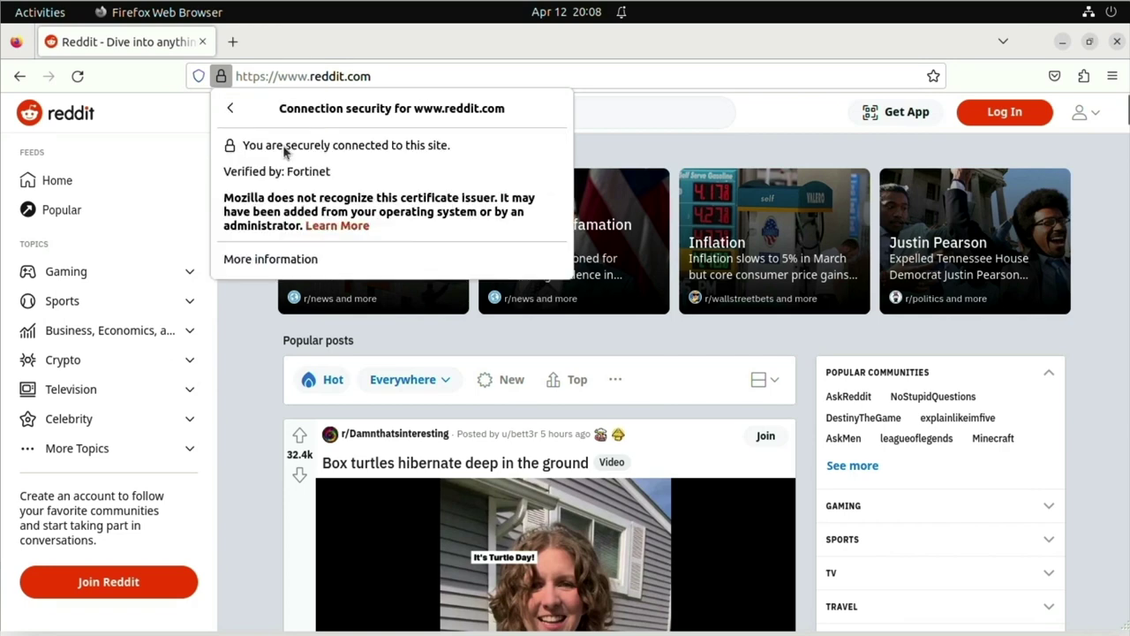
key(Escape)
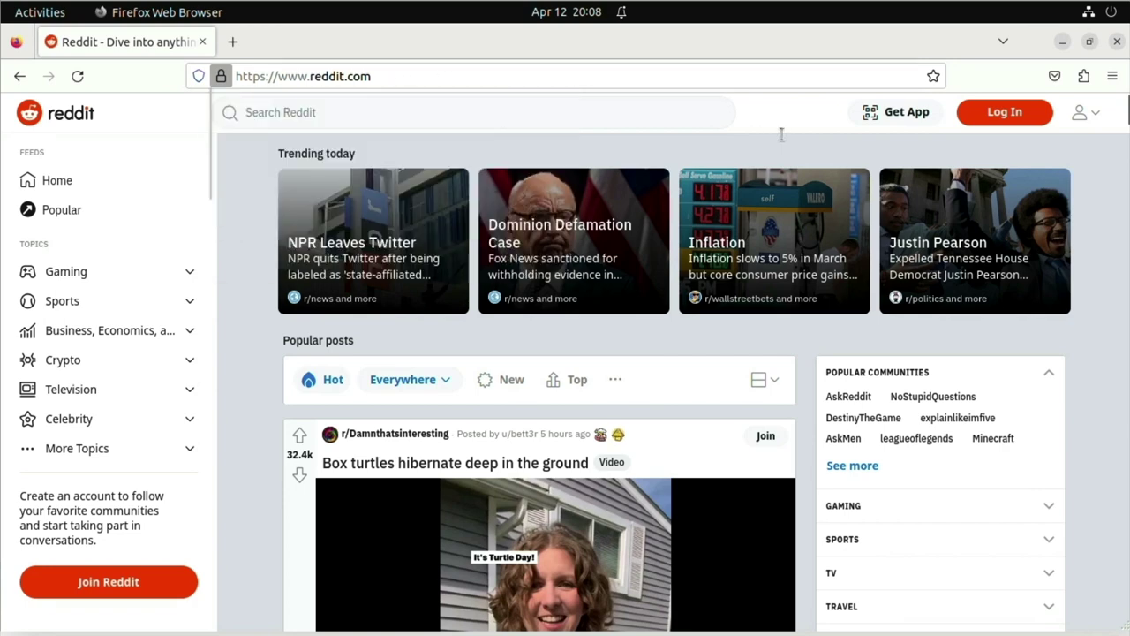
key(ctrl+l)
click(398, 83)
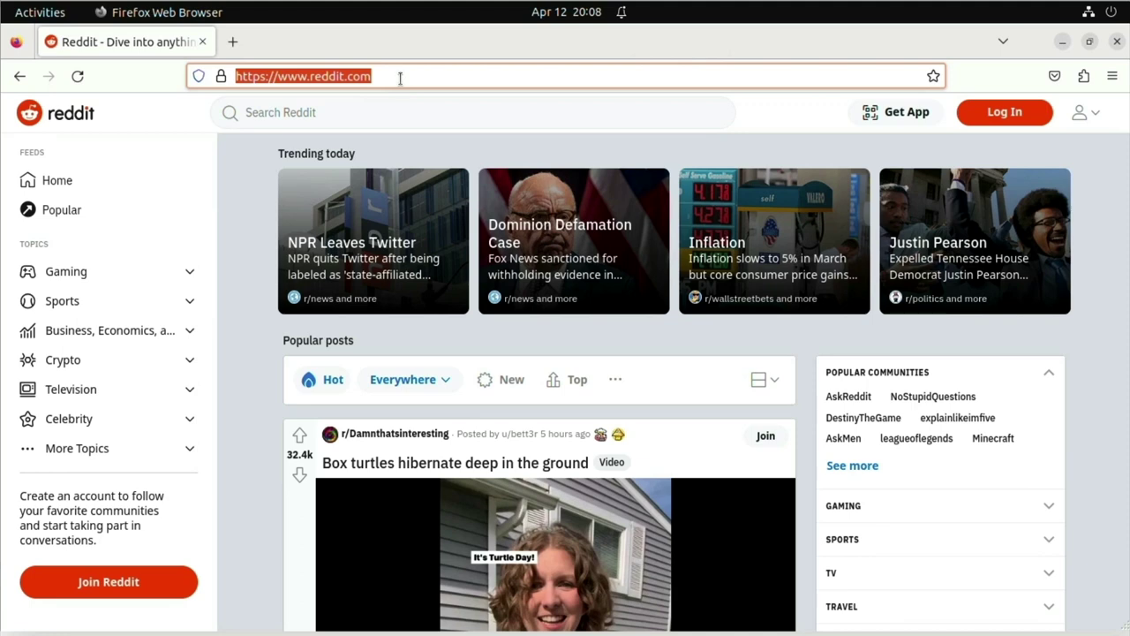
click(400, 78)
text(/ns)
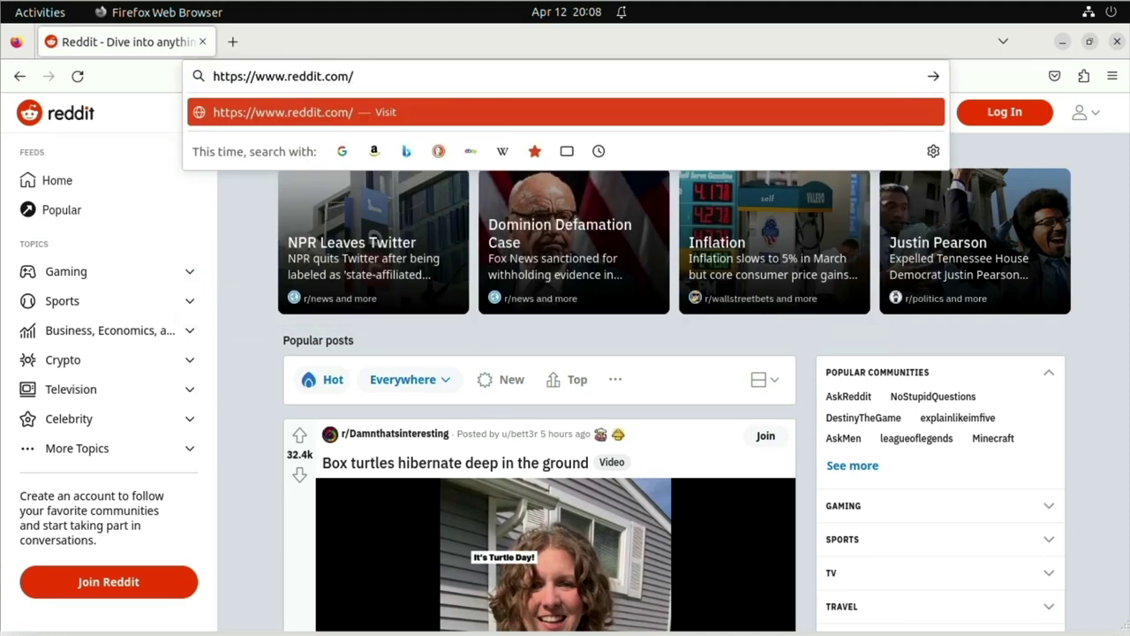
text(fw)
key(Return)
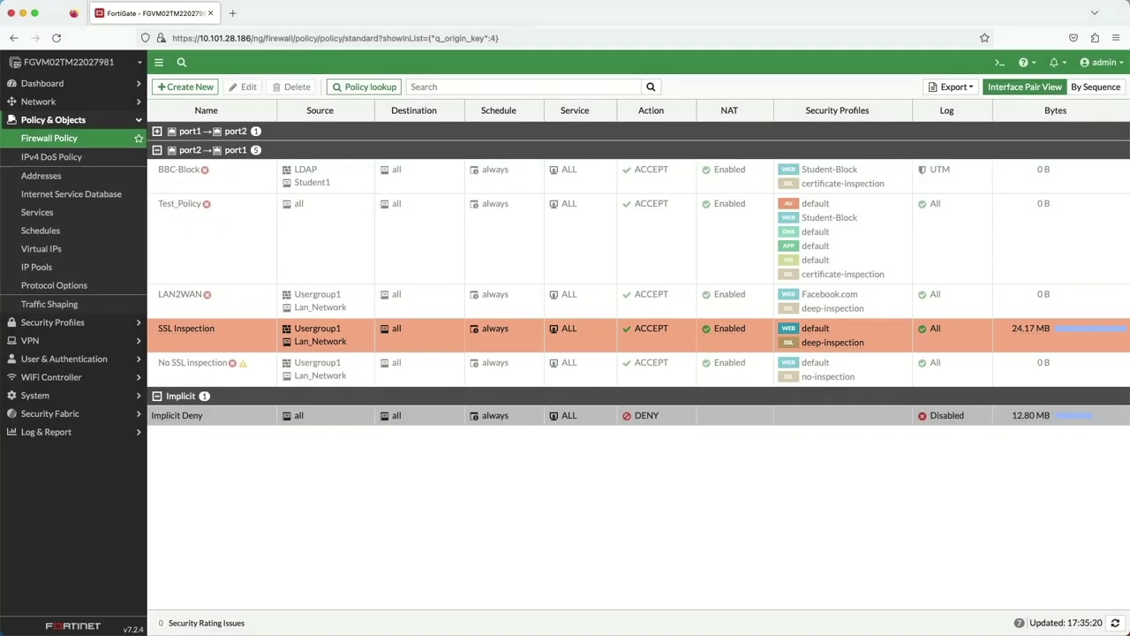
- In the FortiGate firewall policy list, disable the SSL Inspection policy and enable the No SSL inspection policy
click(518, 378)
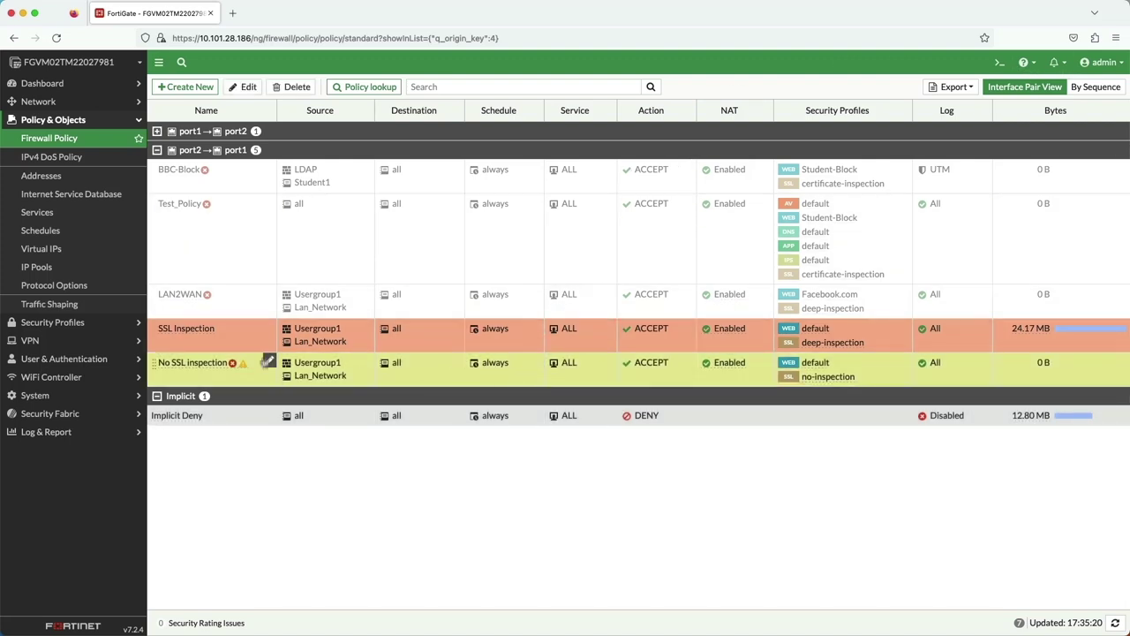
right_click(240, 328)
mouse_move(263, 355)
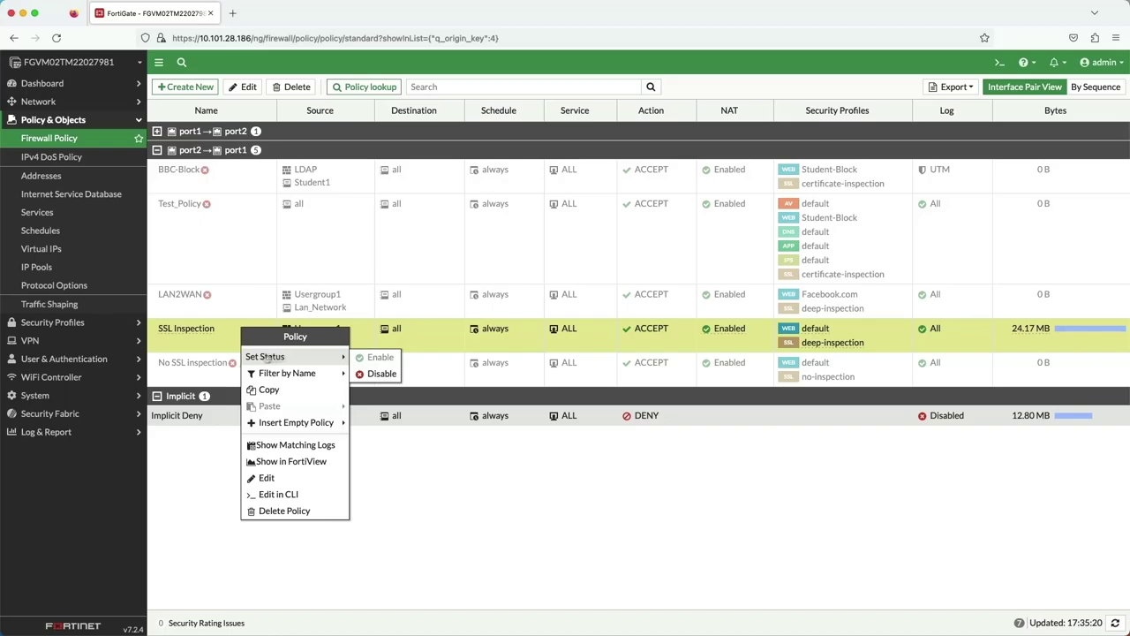
click(378, 374)
right_click(250, 381)
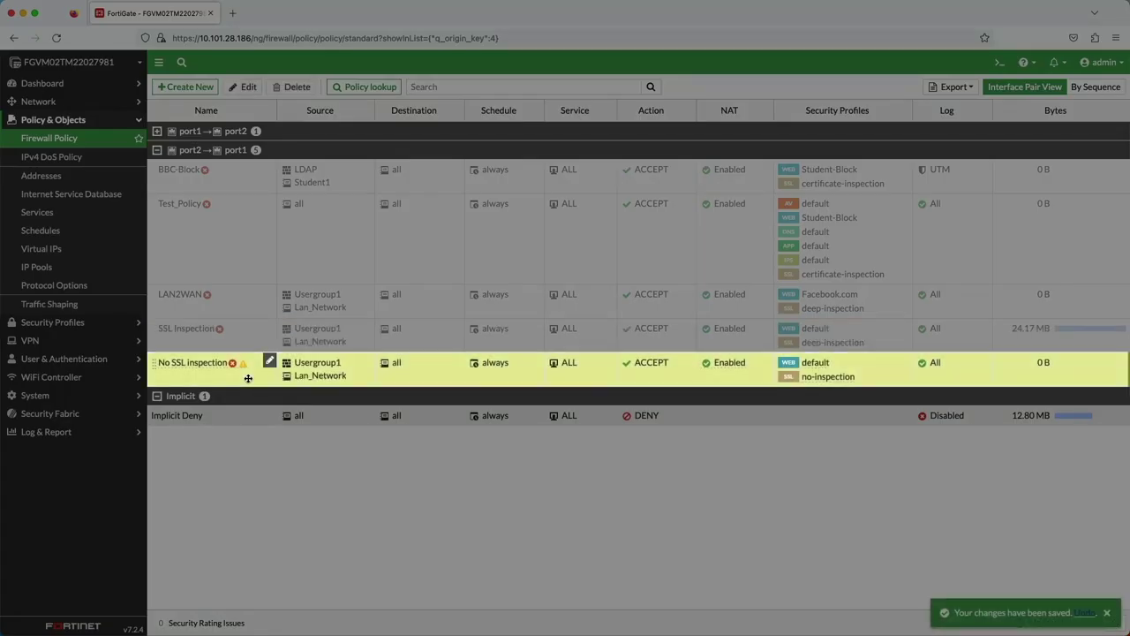
mouse_move(275, 408)
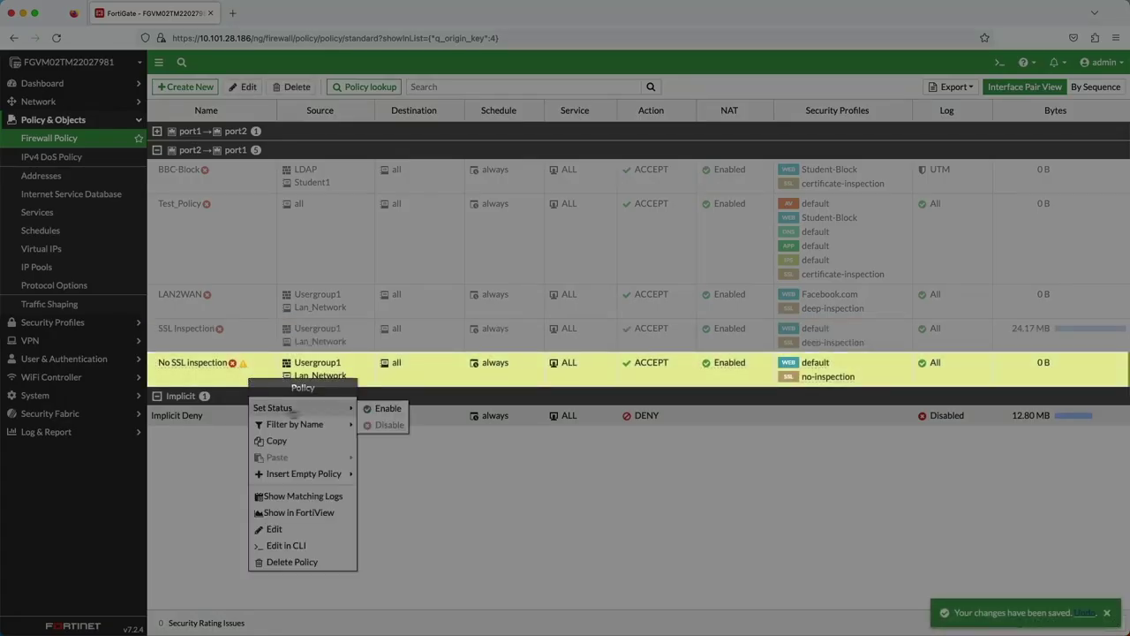
click(380, 412)
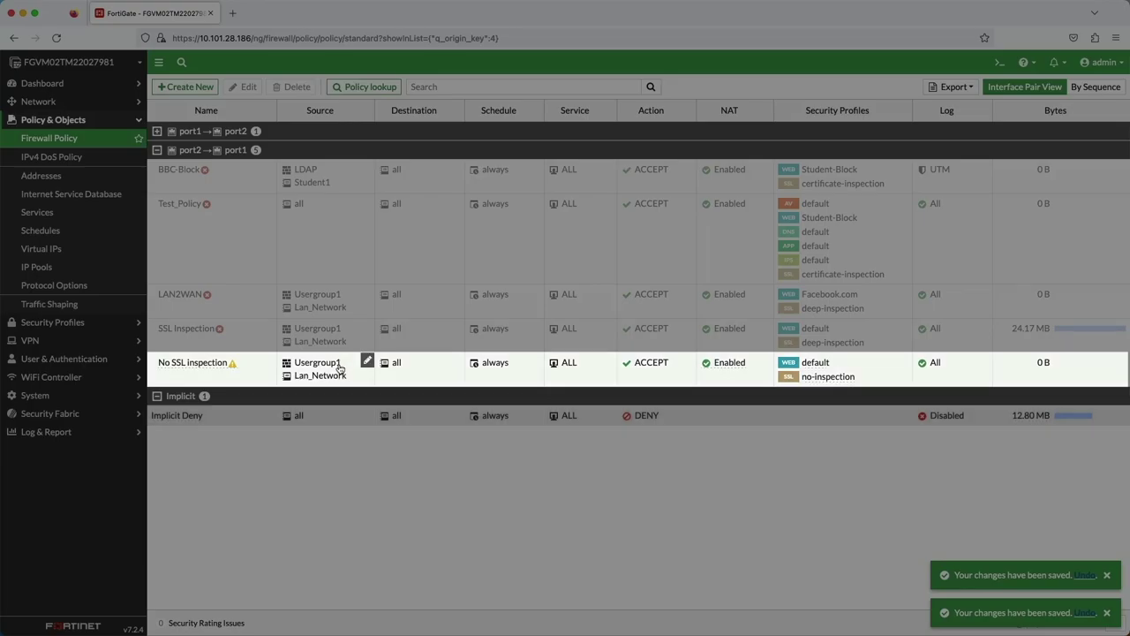
click(365, 362)
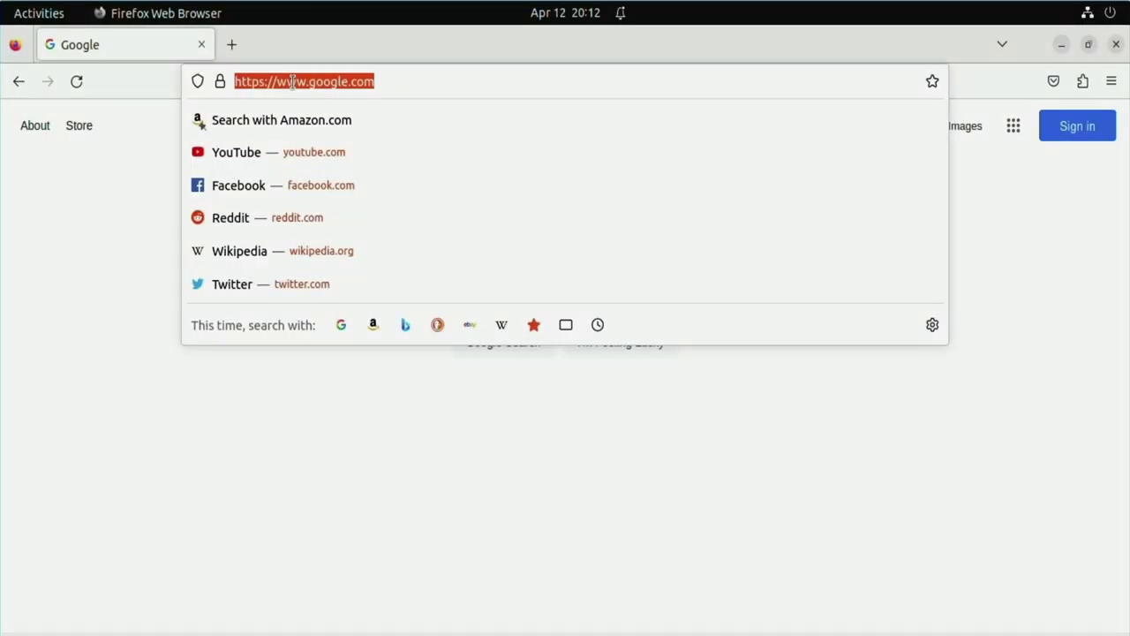
triple_click(293, 81)
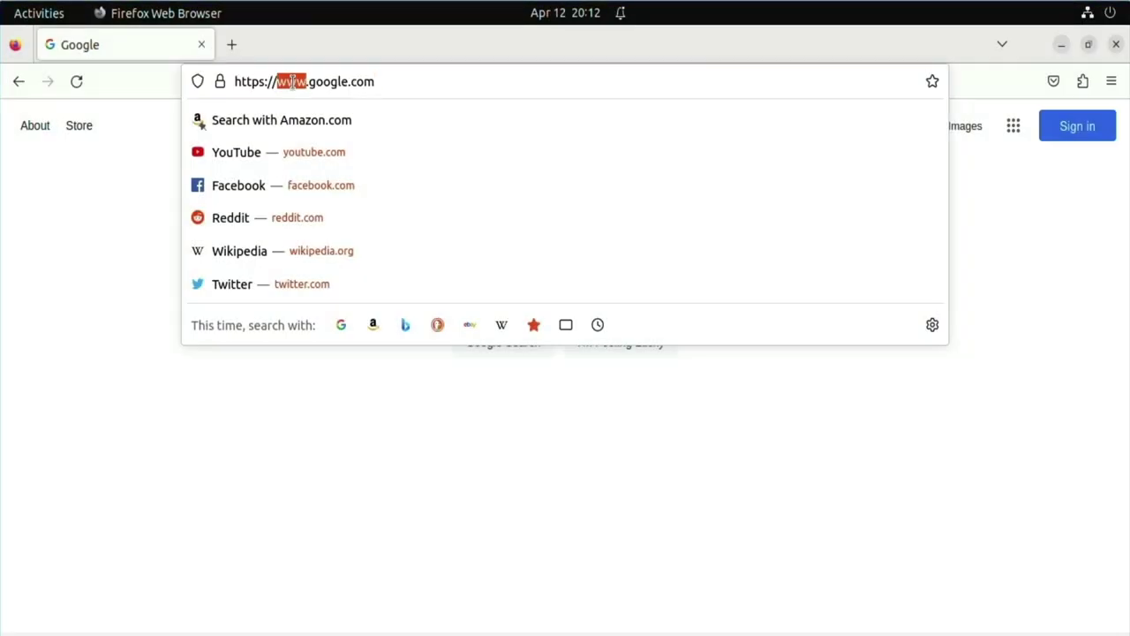
text(https:)
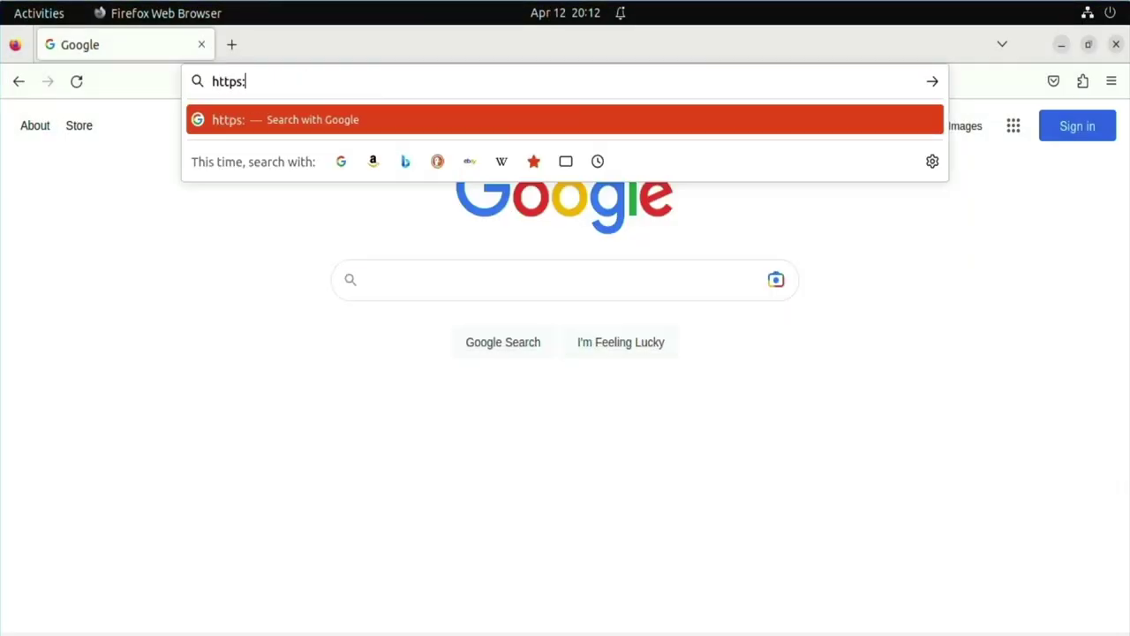
text(//reddit.com)
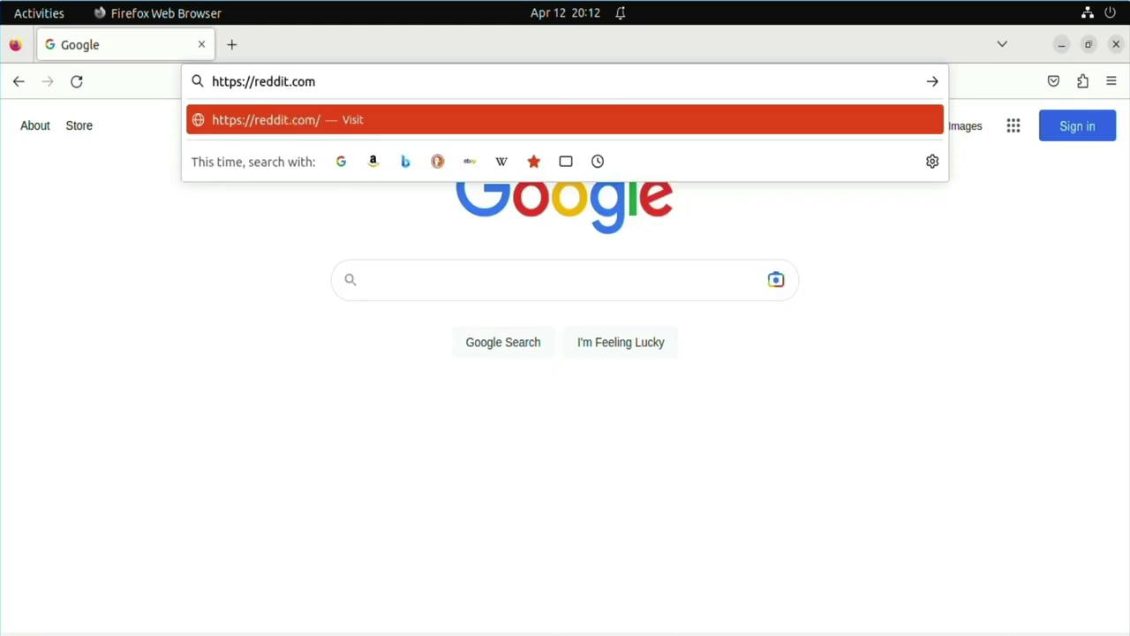
key(Return)
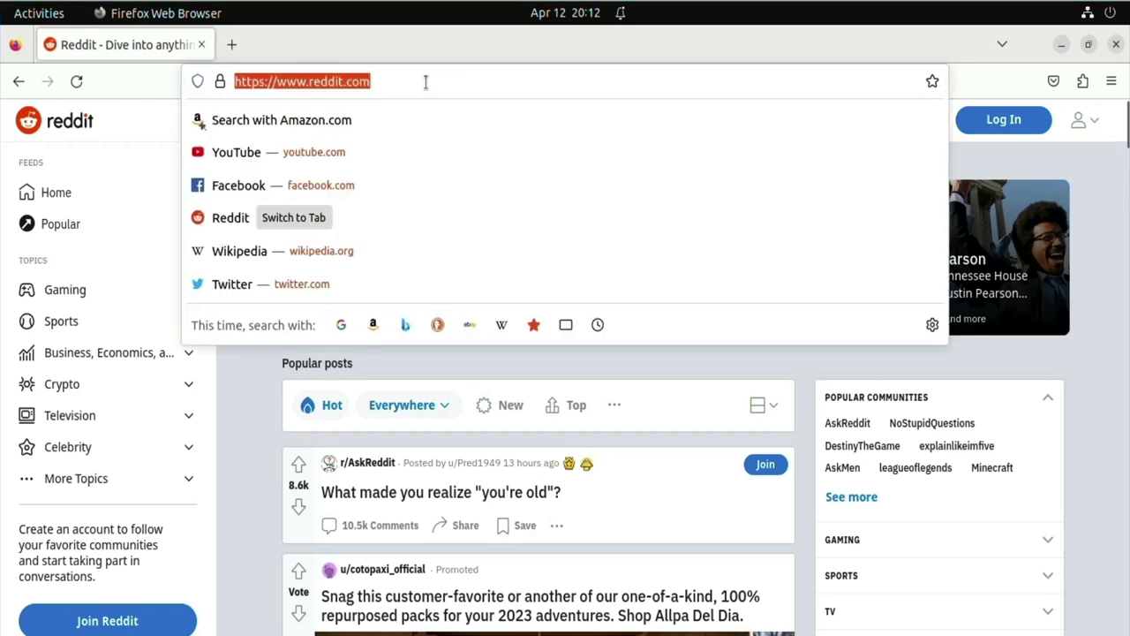
click(425, 81)
text(/nsfw)
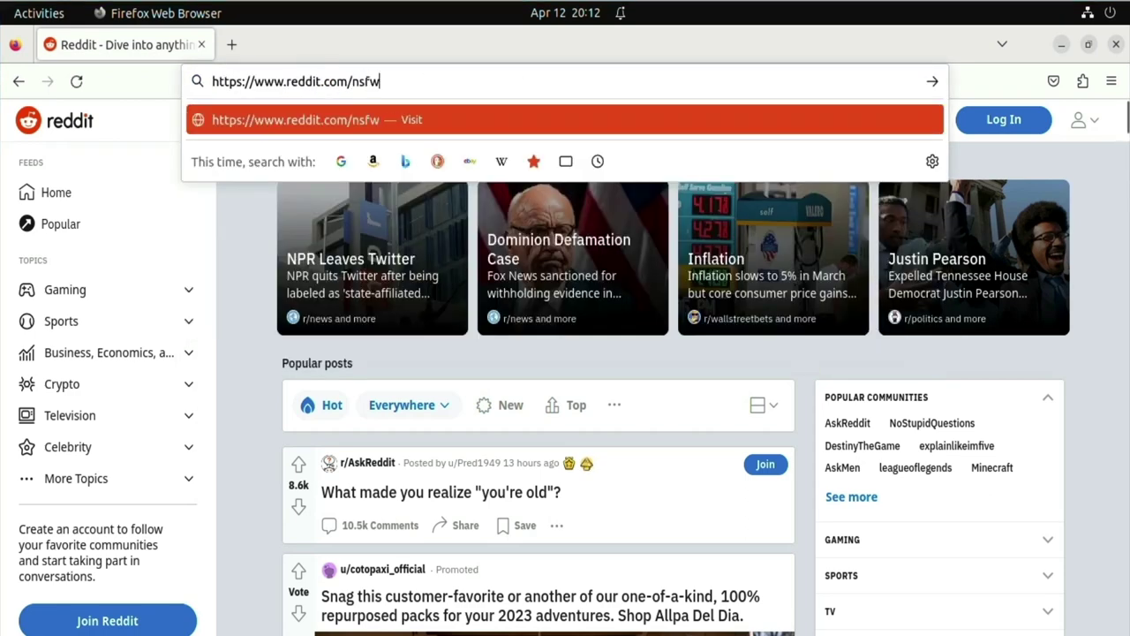
key(Return)
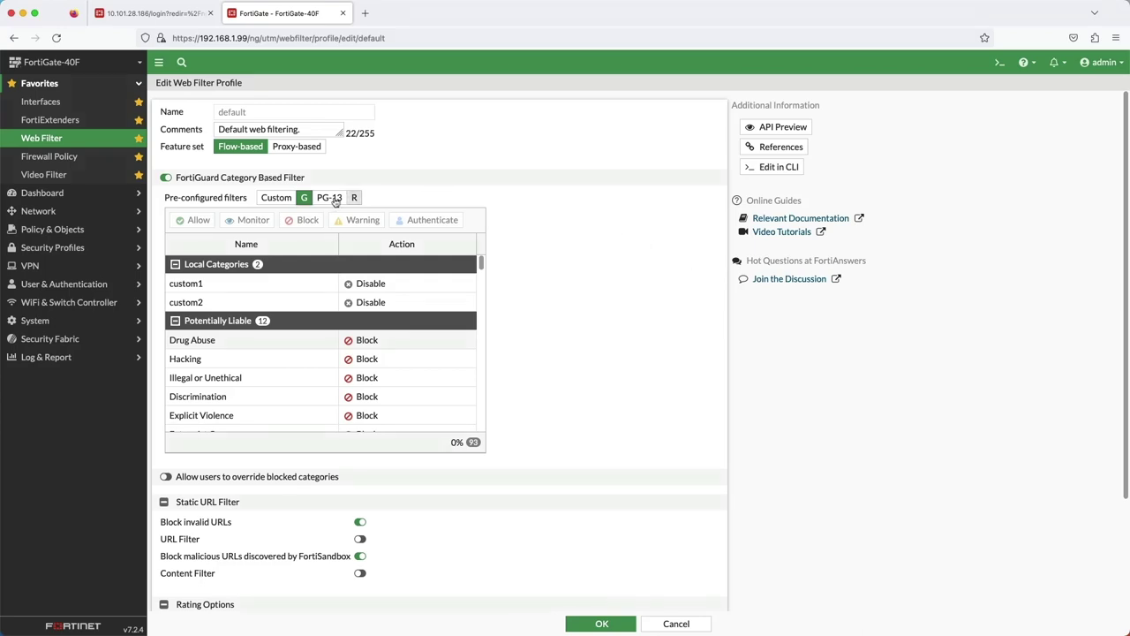
- In FortiGate's default web filter profile, examine the action of every category under the G pre-configured filter
scroll(473, 276, down, 1)
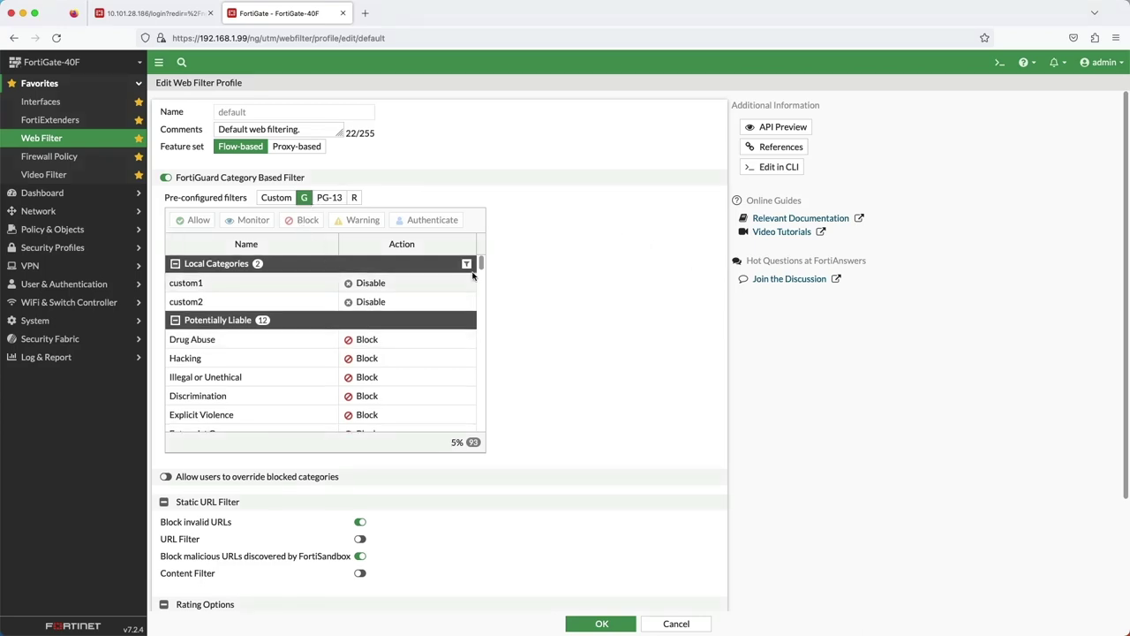
scroll(473, 277, down, 10)
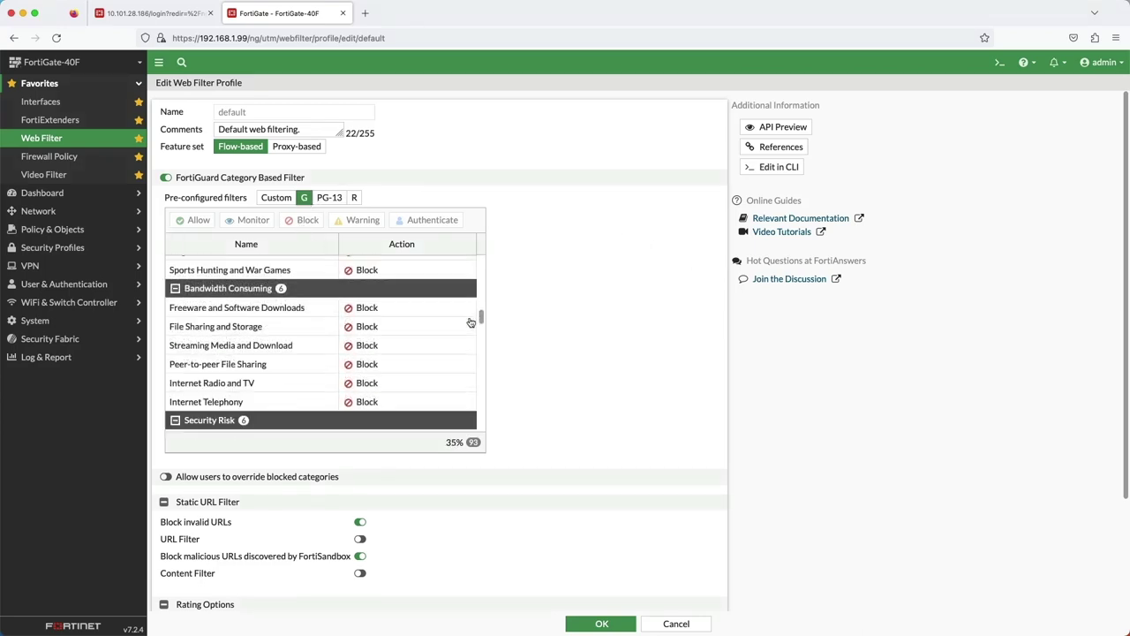
scroll(470, 323, down, 15)
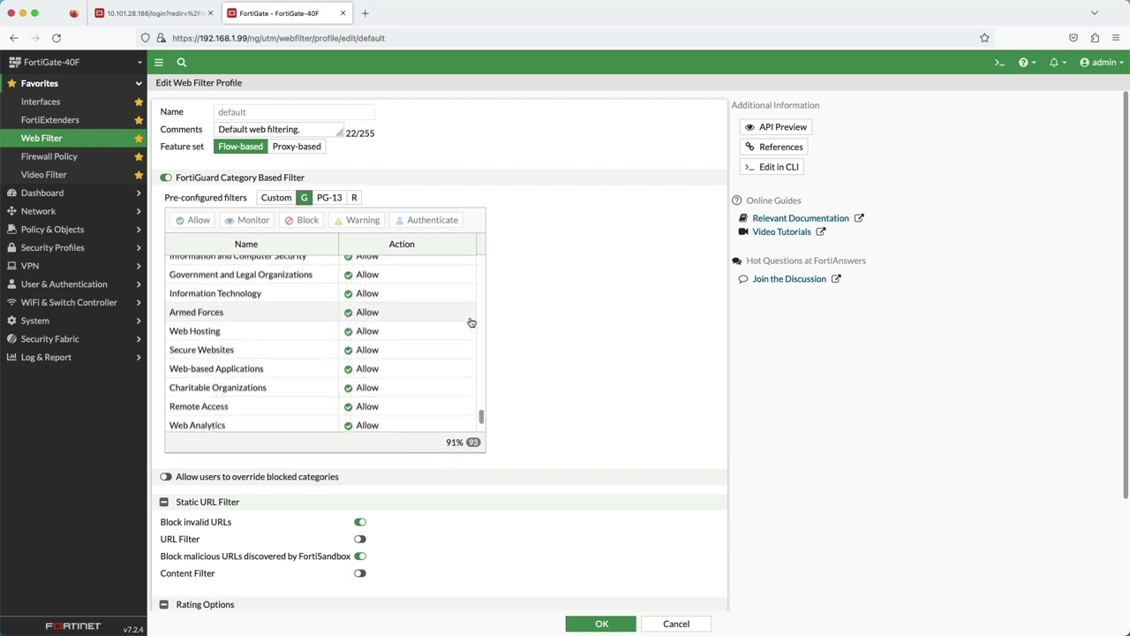
scroll(470, 323, down, 3)
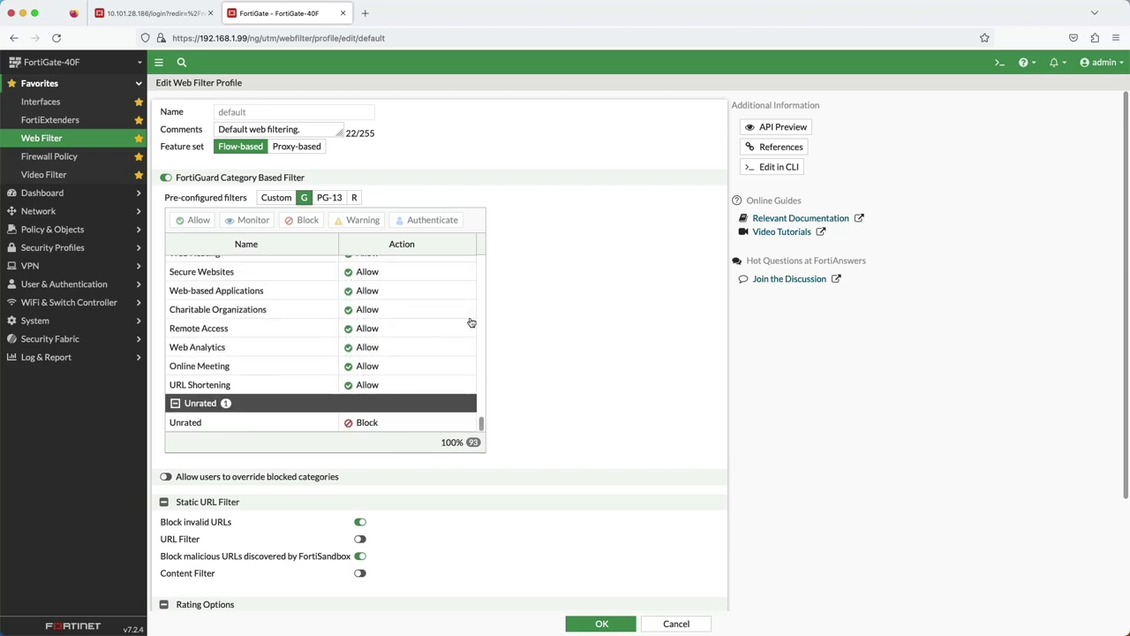
- Select the R pre-configured filter and review its category actions through to the Unrated group
click(354, 198)
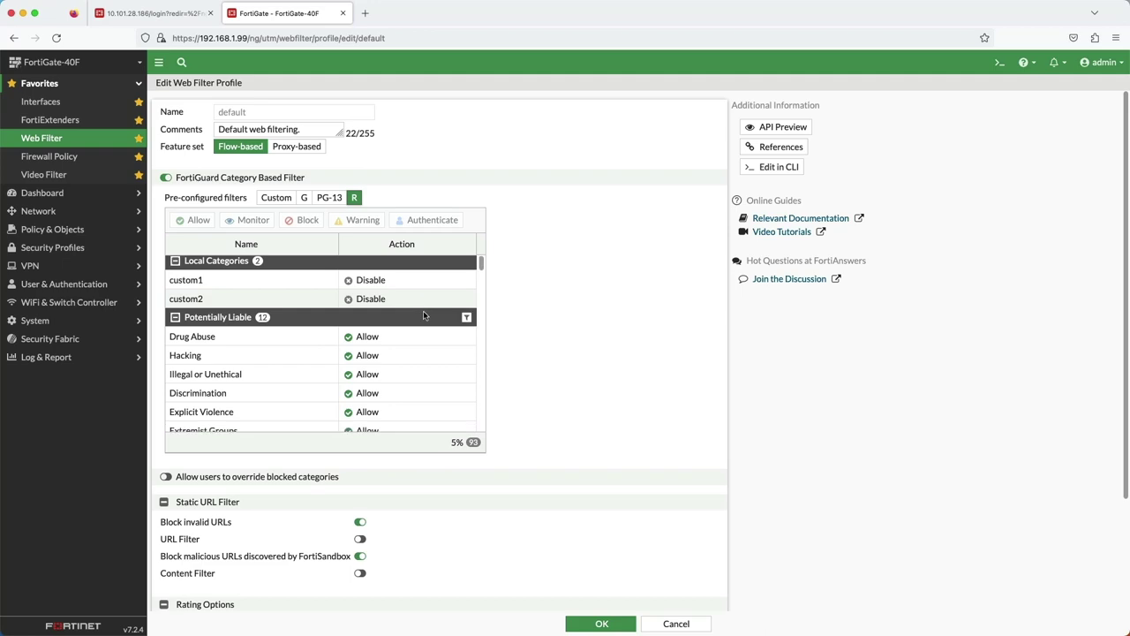
scroll(422, 312, down, 10)
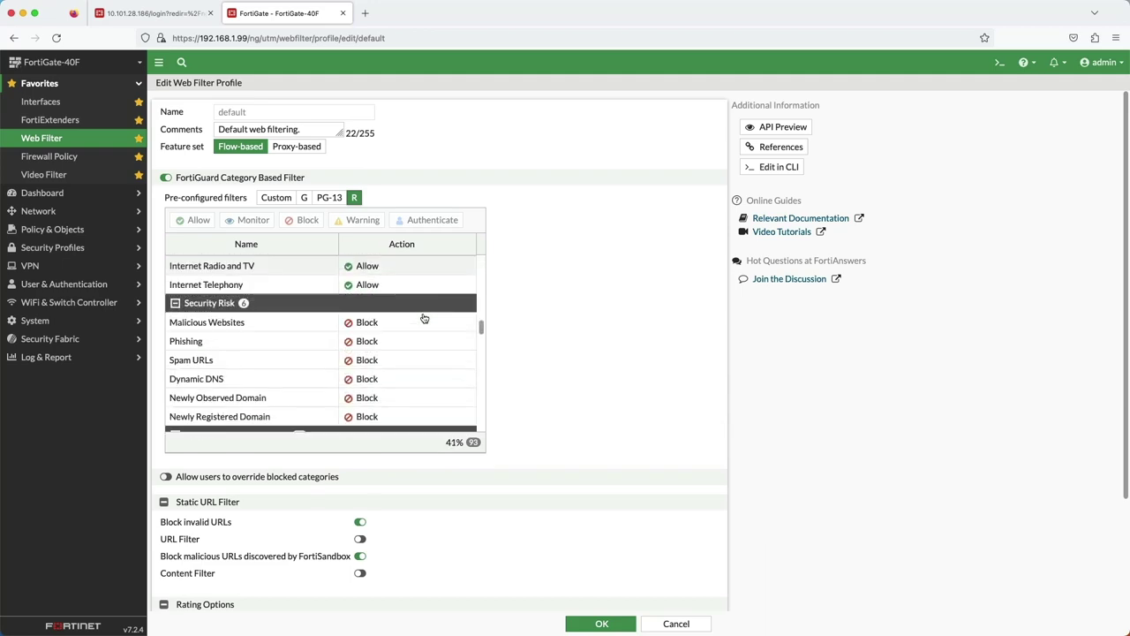
scroll(424, 318, down, 15)
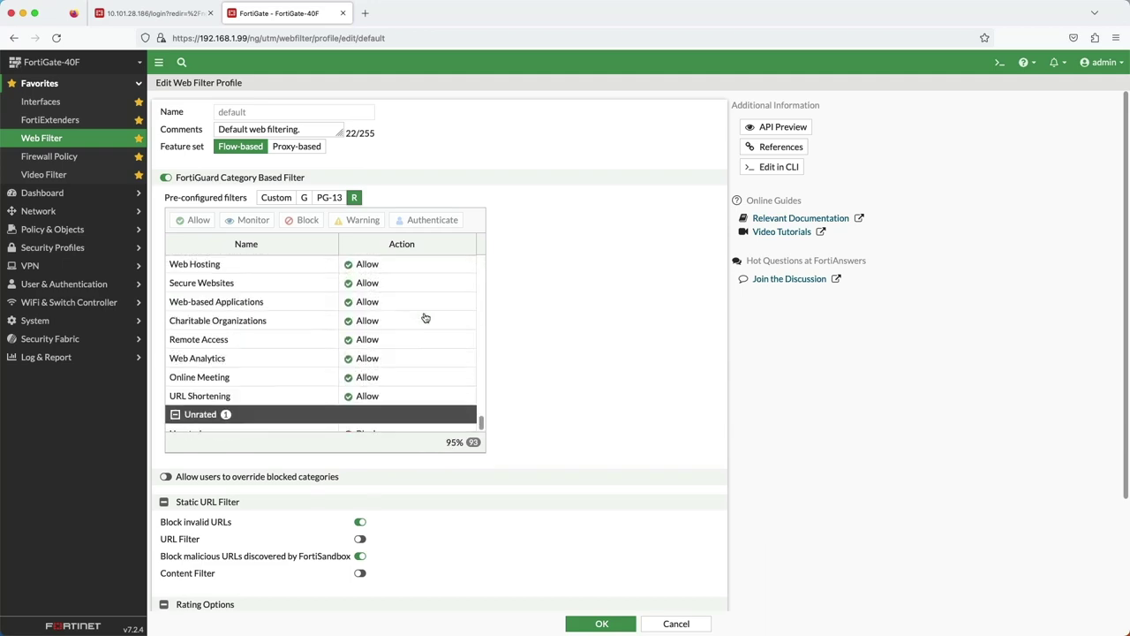
- Select the Custom pre-configured filter and review its category actions and the profile's static URL filter and rating options
click(275, 196)
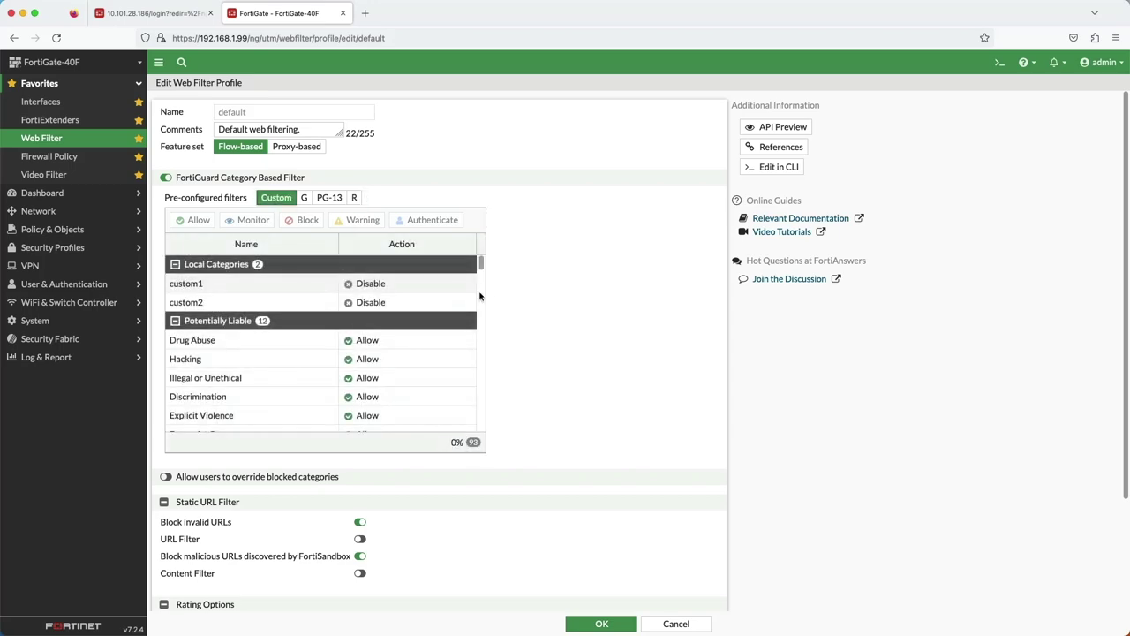
scroll(434, 313, down, 20)
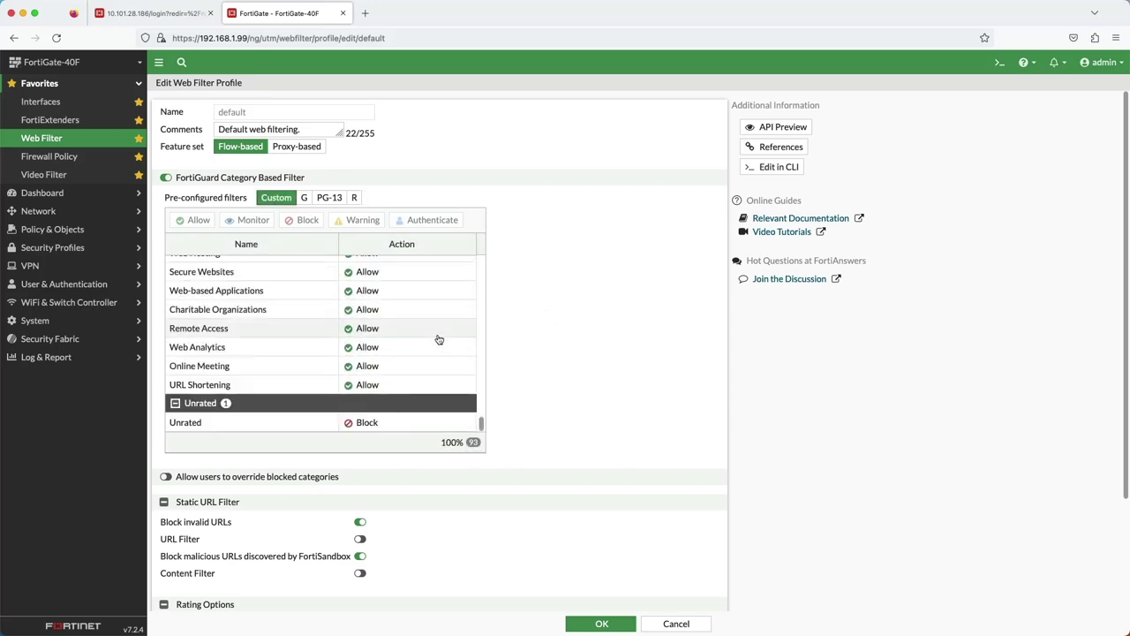
scroll(439, 339, down, 1)
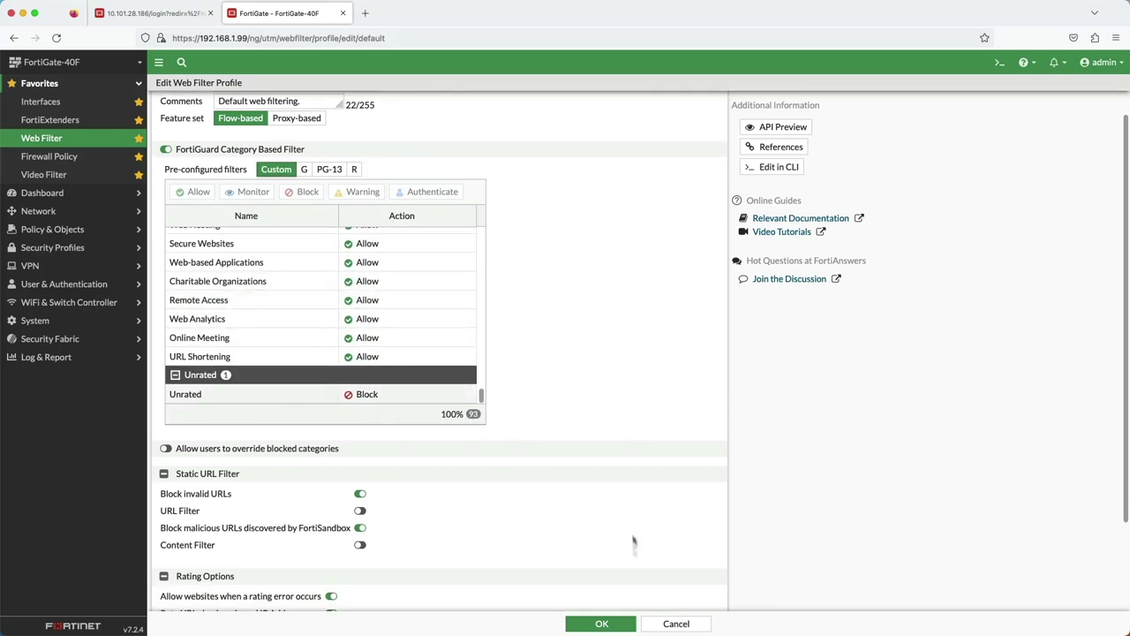
scroll(642, 472, down, 1)
scroll(642, 472, up, 2)
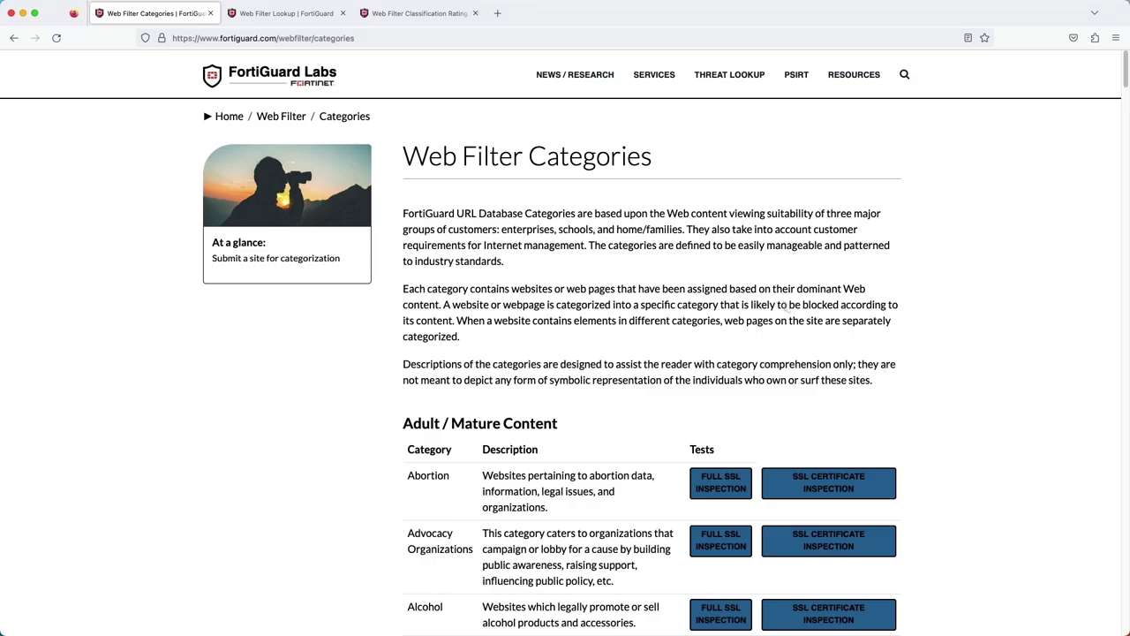
- On the FortiGuard Web Filter Categories page, open the full SSL inspection test for File Sharing and Storage and highlight its example sites
scroll(890, 341, down, 3)
scroll(891, 343, down, 10)
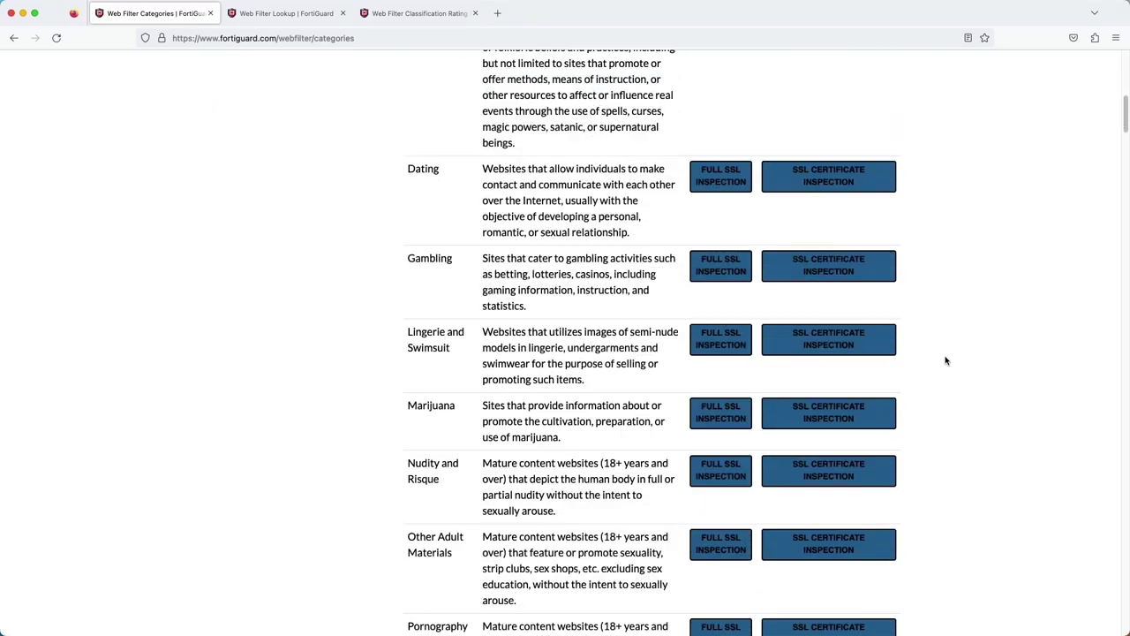
scroll(945, 360, down, 5)
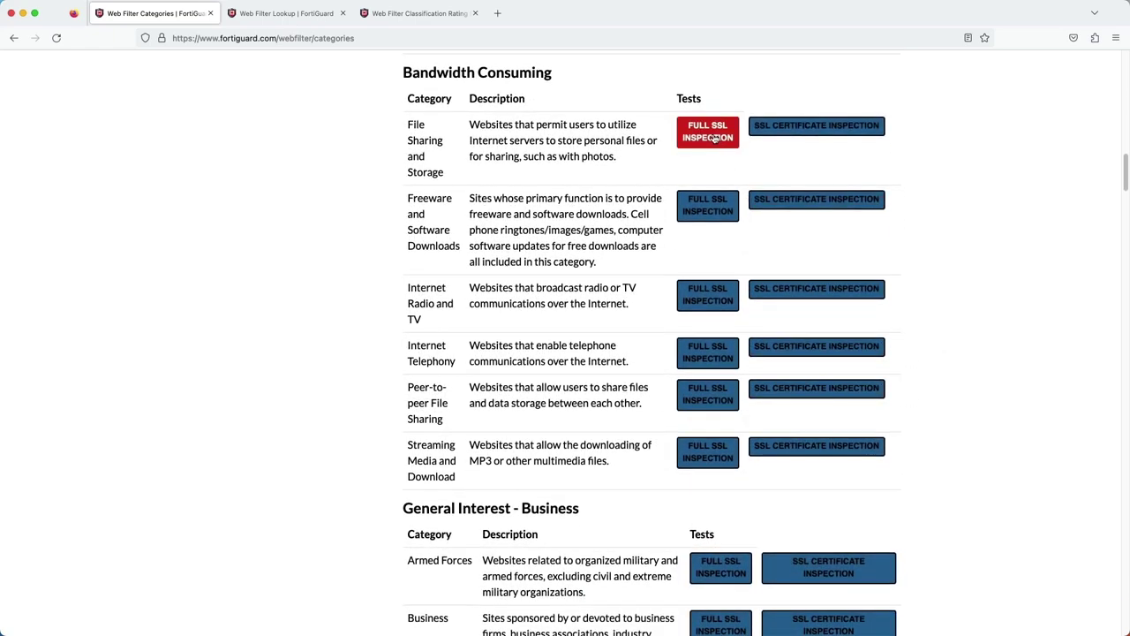
click(711, 134)
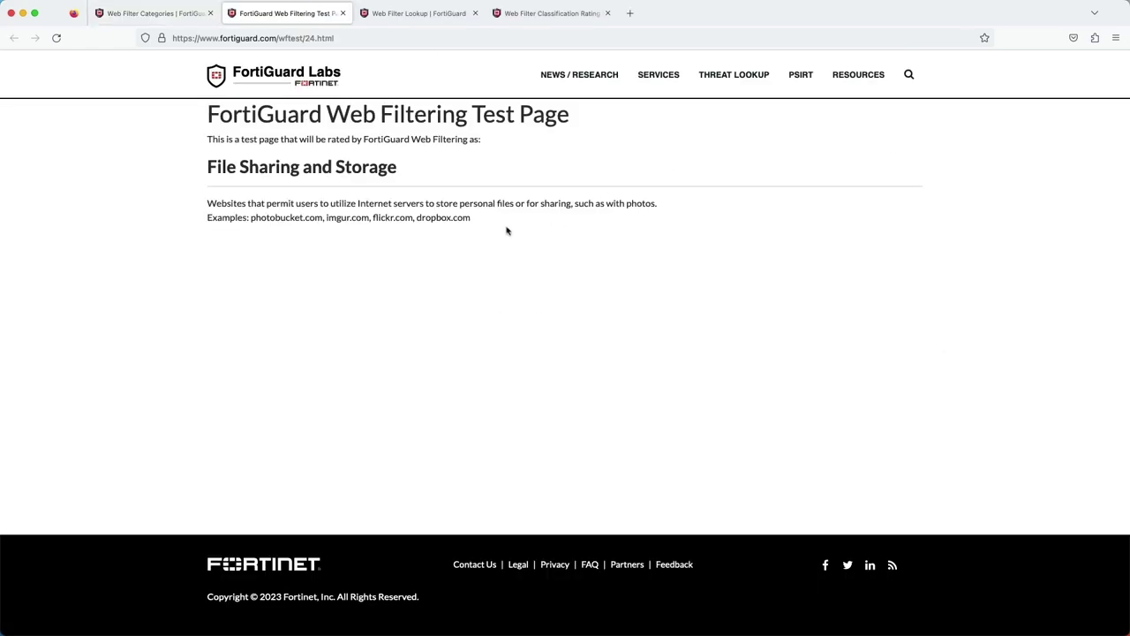
drag(479, 222, 205, 221)
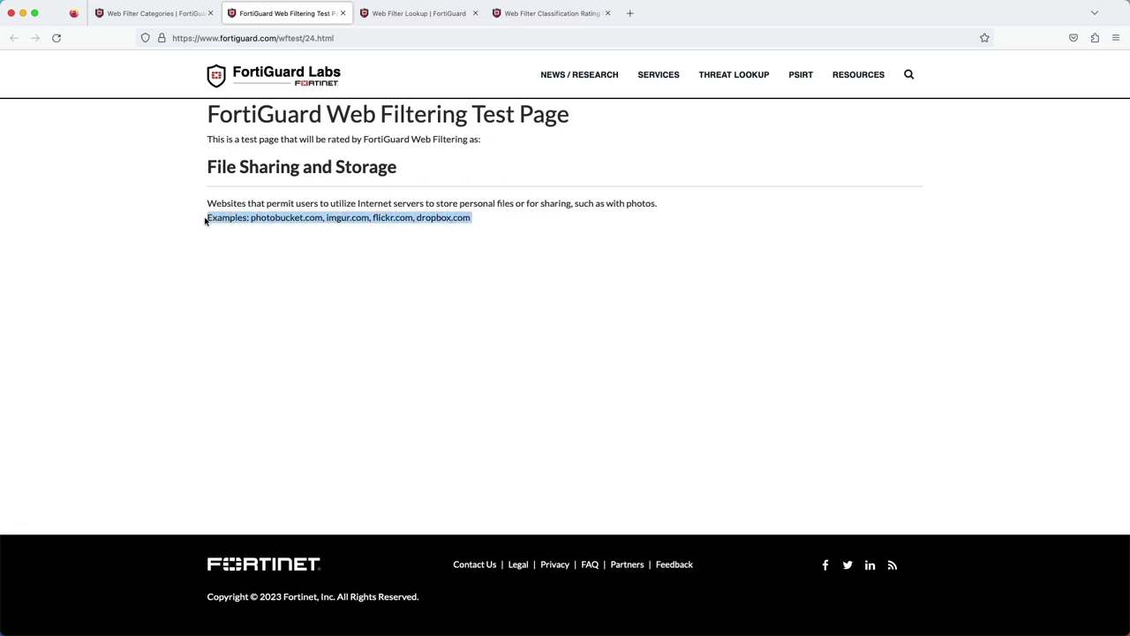
click(419, 349)
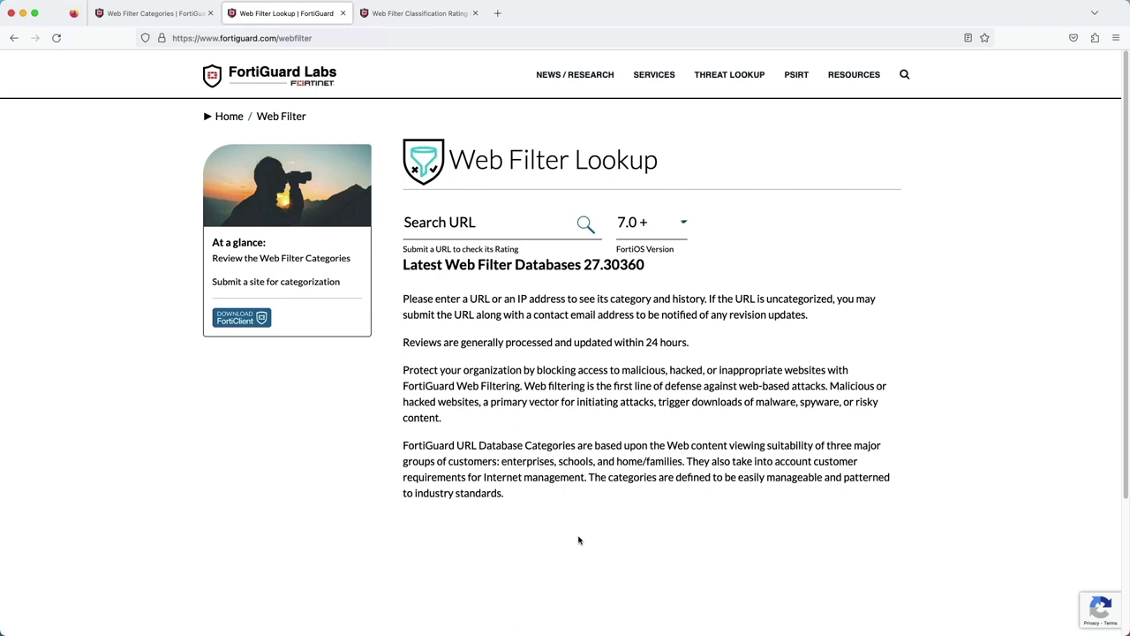
click(482, 225)
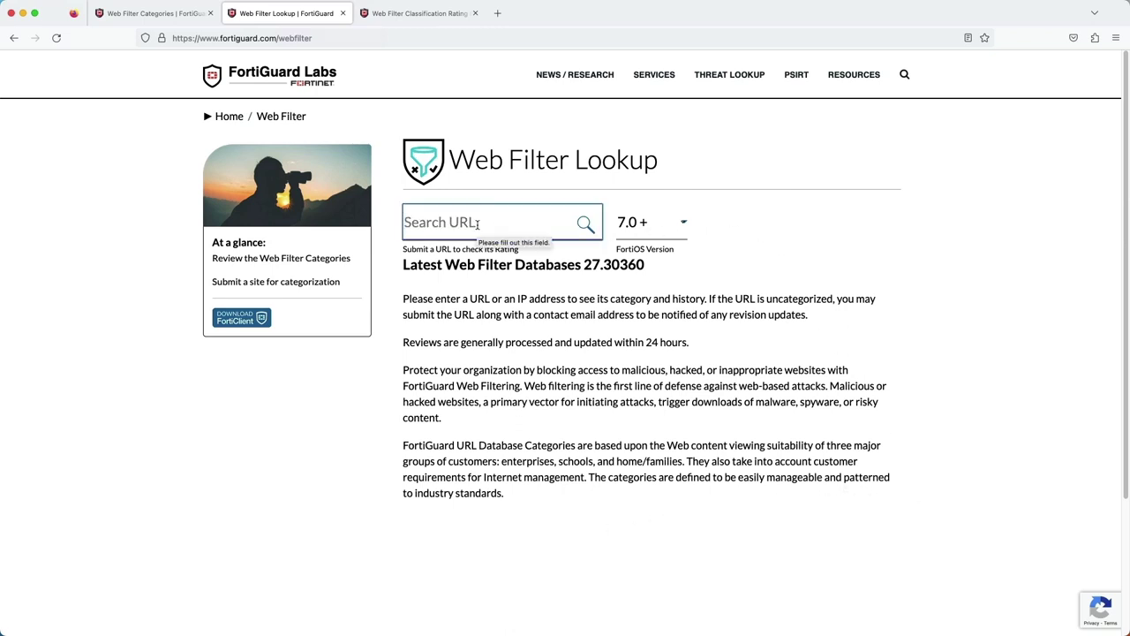
text(www.facebook.com)
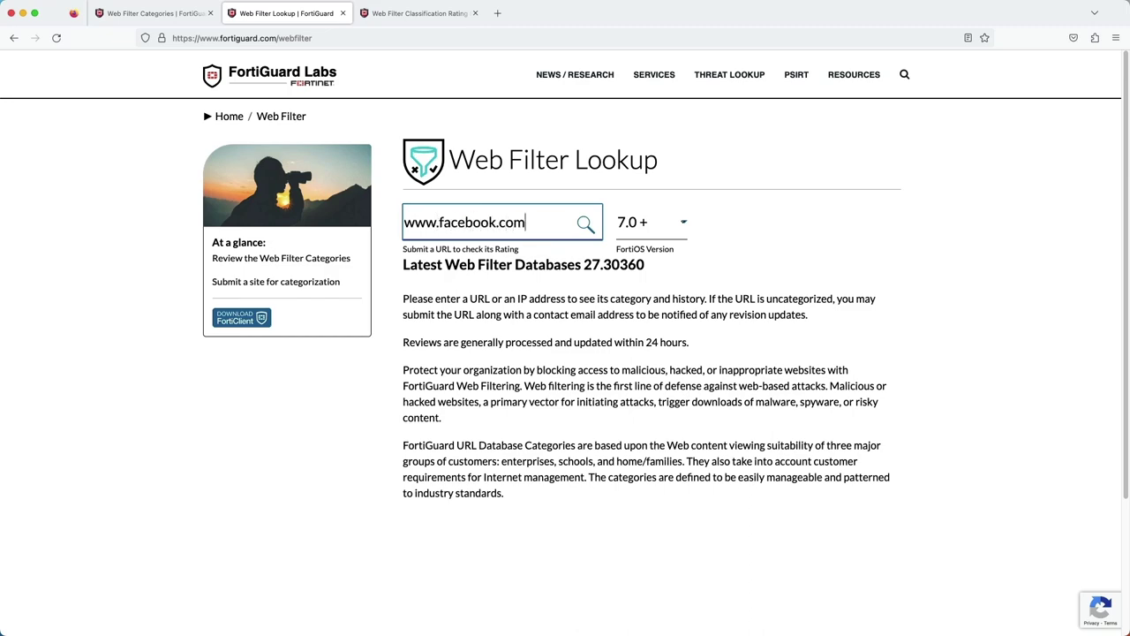
key(Return)
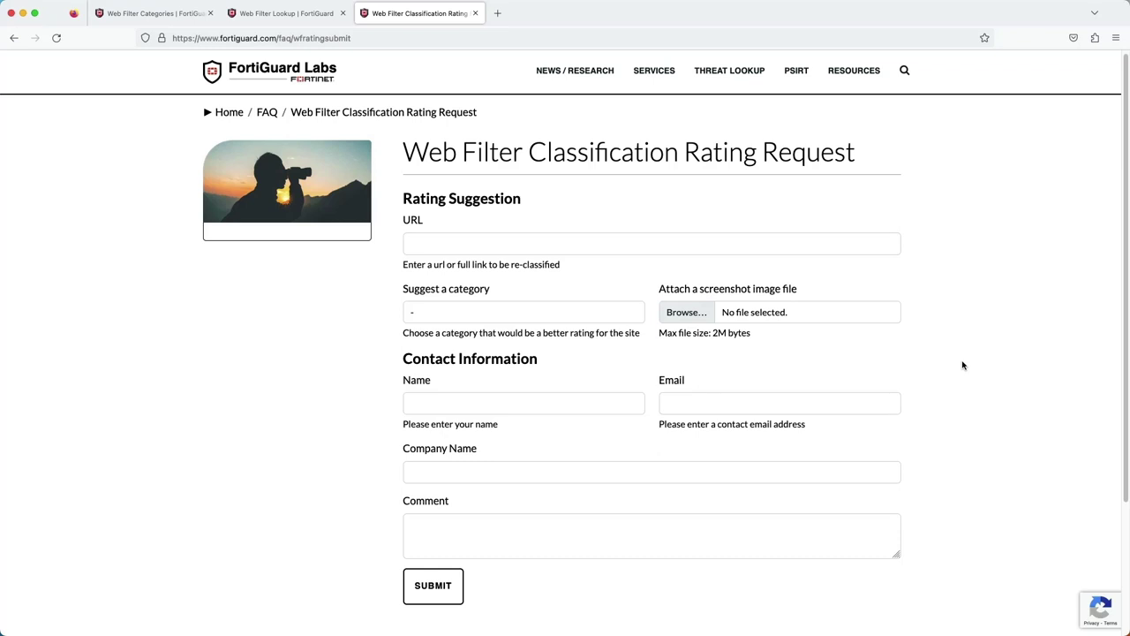
scroll(964, 365, up, 1)
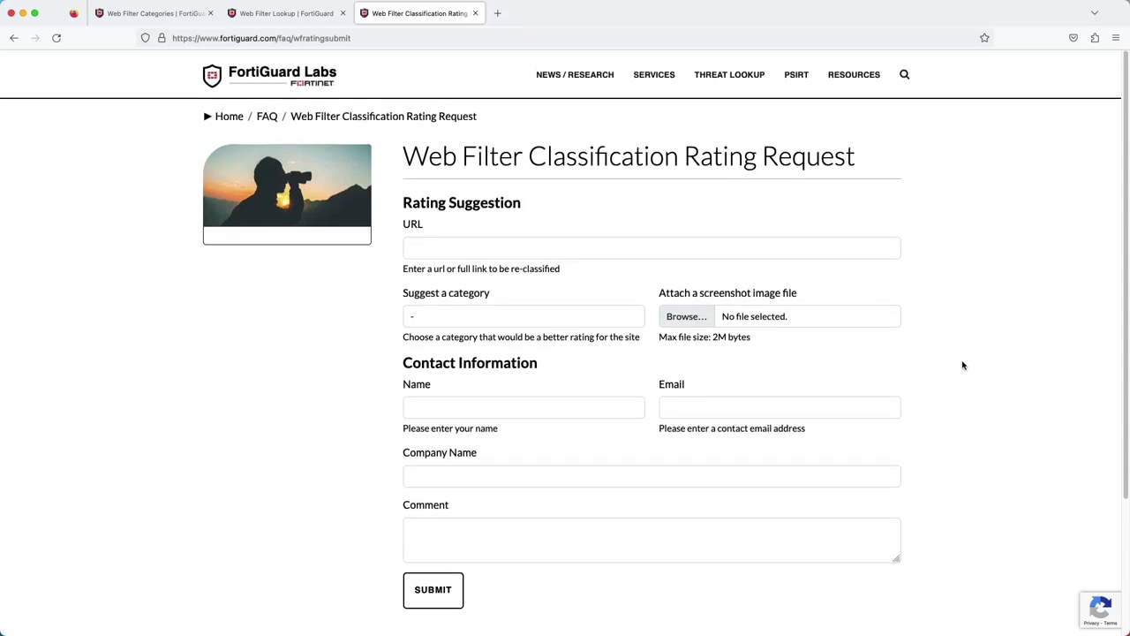